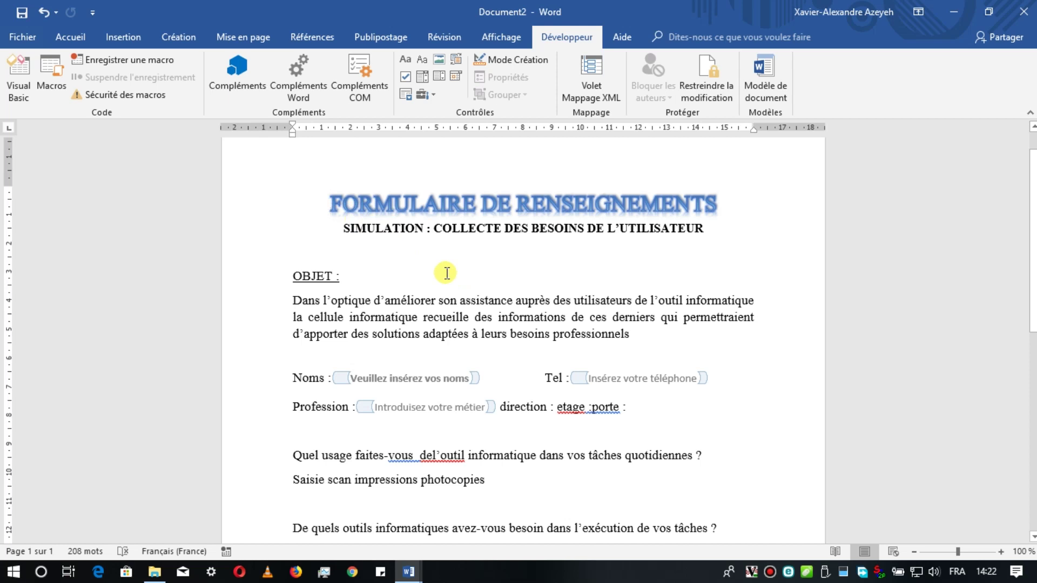
pyautogui.scroll(-1, 446, 273)
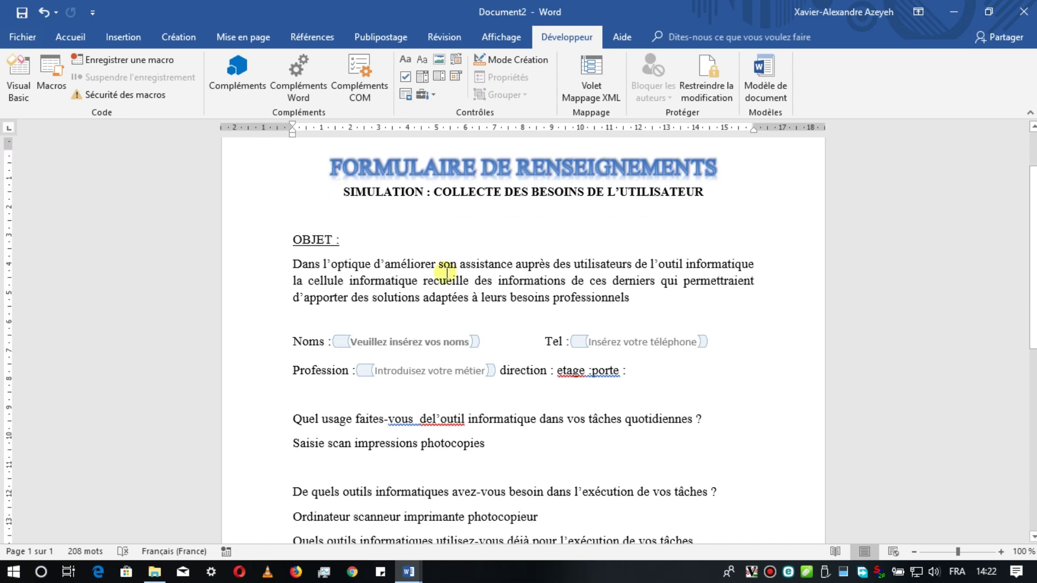
pyautogui.scroll(-2, 446, 273)
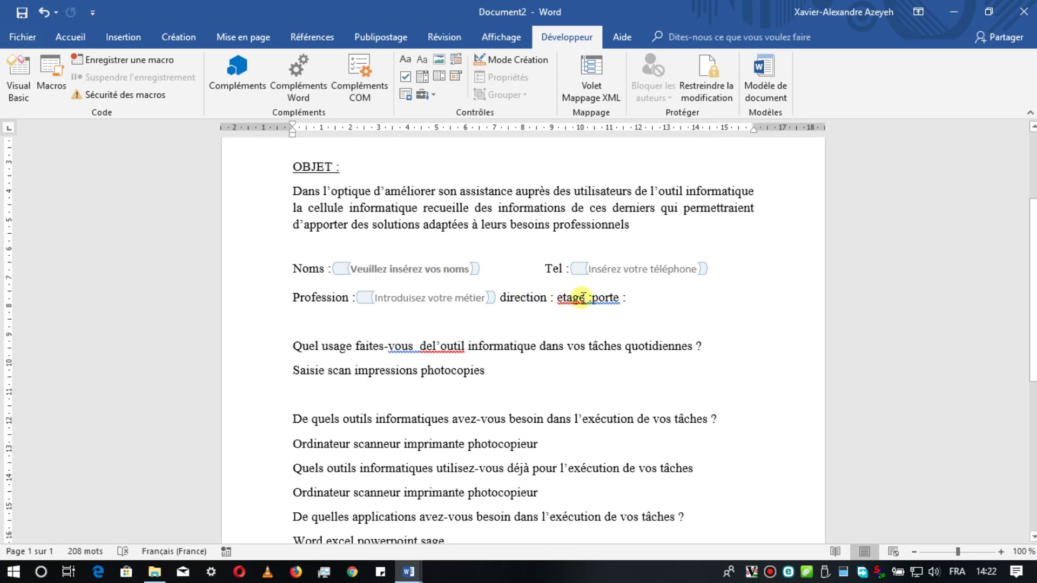
pyautogui.click(558, 299)
pyautogui.press('Delete')
pyautogui.write('é')
pyautogui.hotkey('ctrl', 'z')
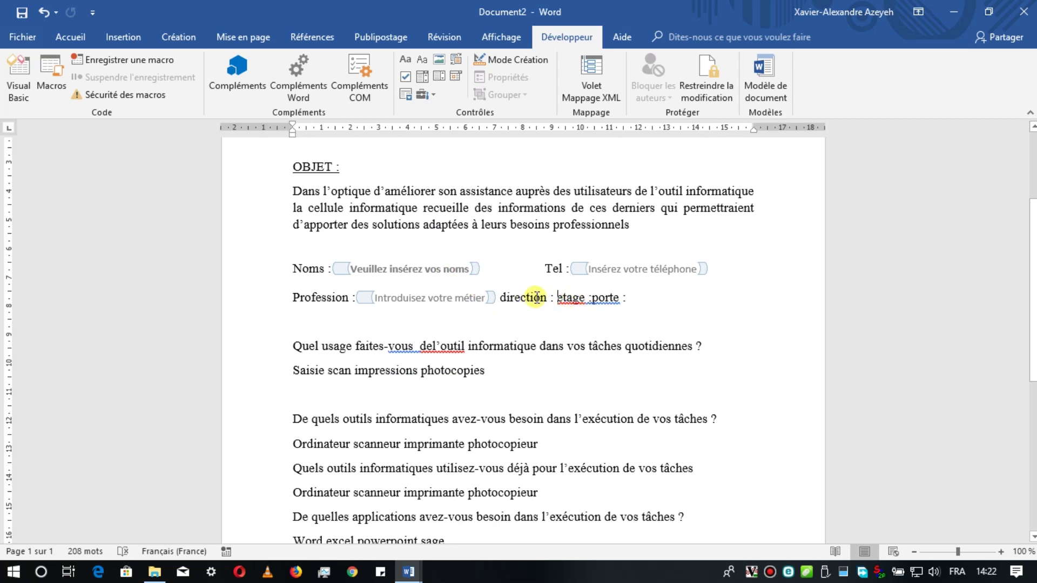
# Step: Examine the form's direction, floor and door labels, its question and answer lines, and the available legacy and ActiveX controls
pyautogui.click(532, 298)
pyautogui.click(561, 298)
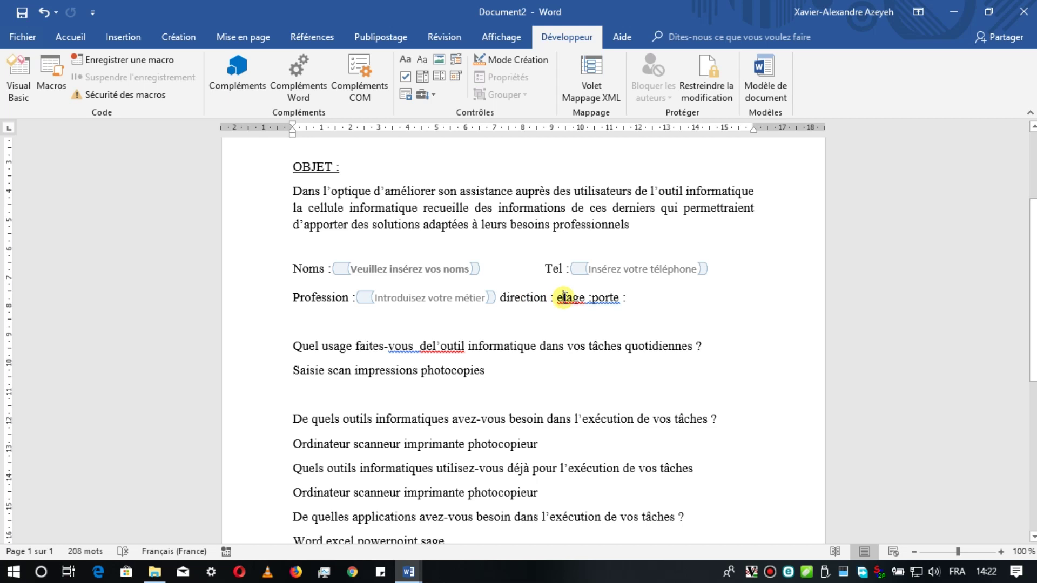
pyautogui.click(599, 296)
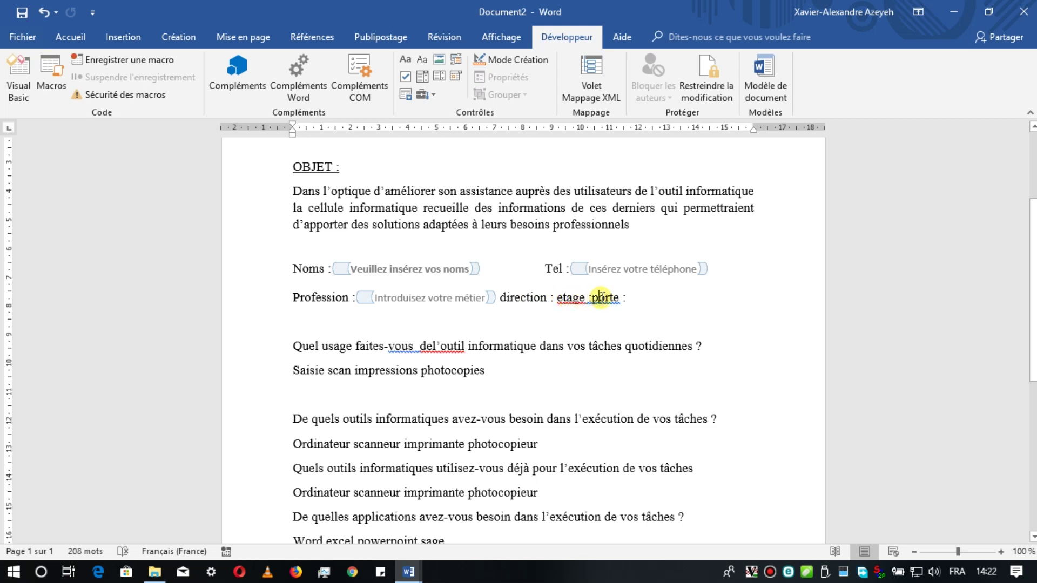
pyautogui.scroll(-4, 583, 300)
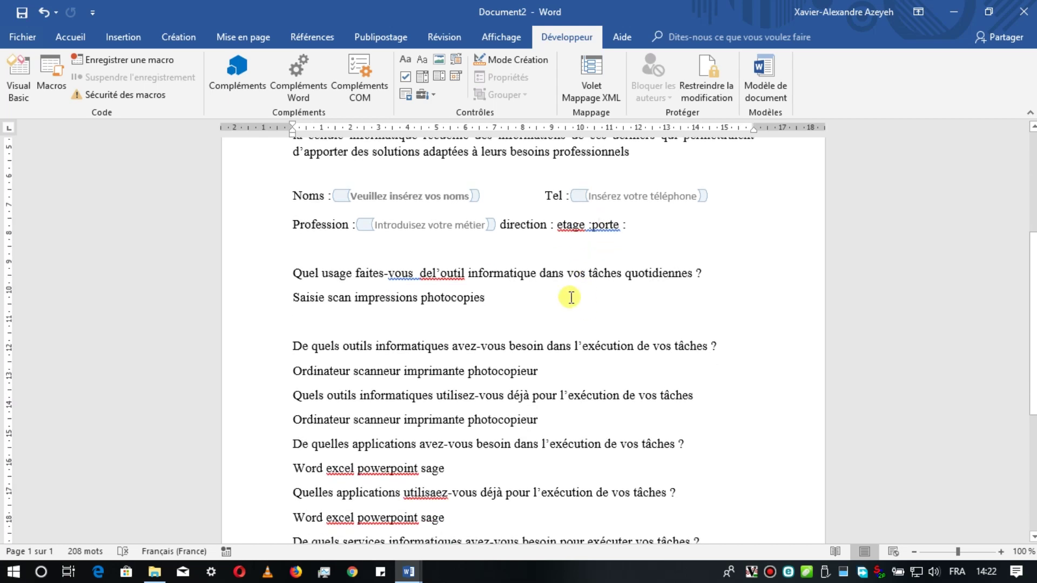
pyautogui.click(306, 297)
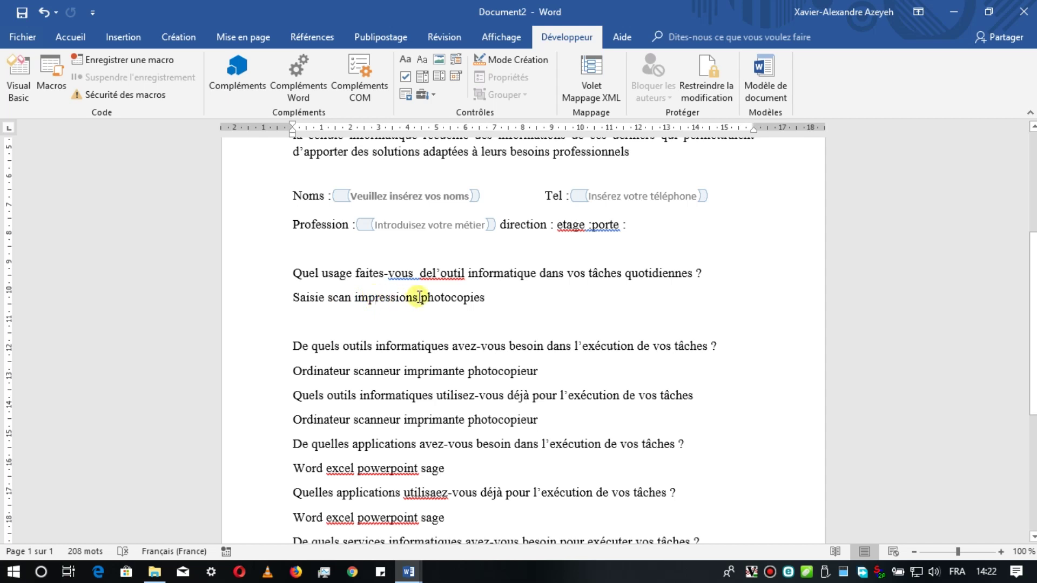
pyautogui.click(433, 96)
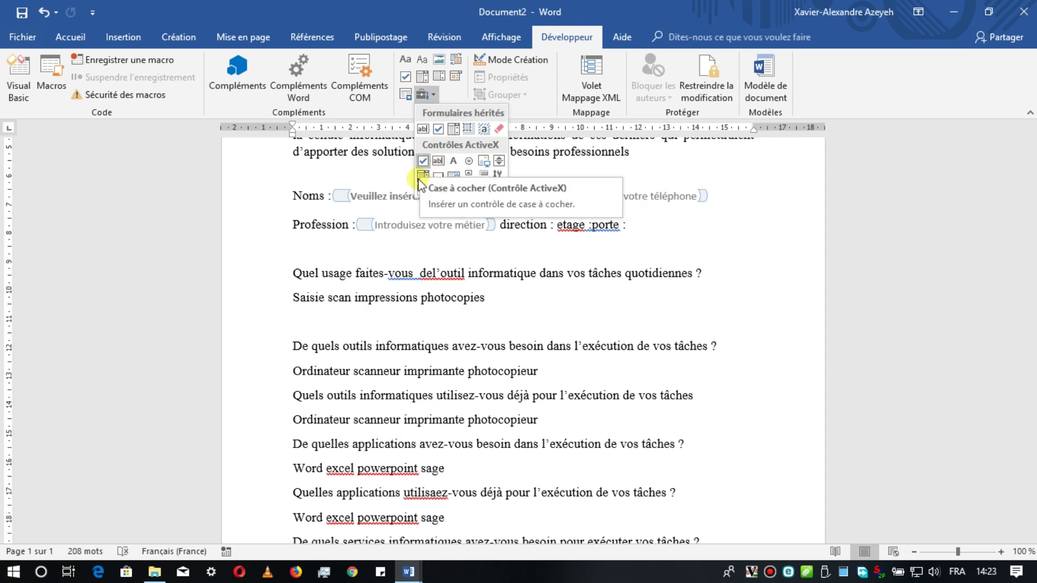
pyautogui.click(424, 378)
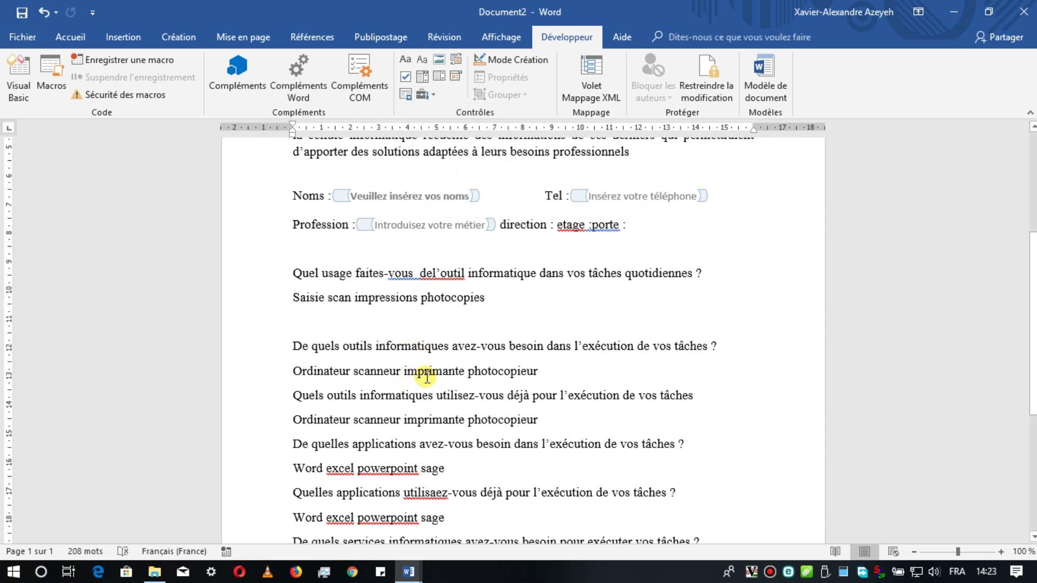
pyautogui.scroll(-3, 427, 376)
pyautogui.scroll(3, 428, 377)
pyautogui.scroll(2, 428, 377)
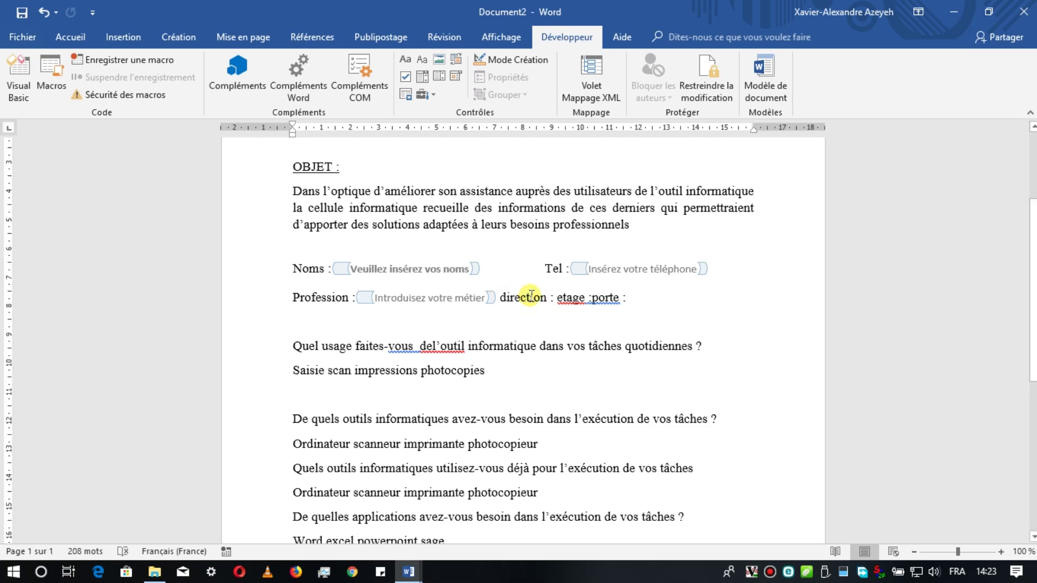
# Step: Turn on design mode and insert a combo box content control right after "direction :"
pyautogui.click(531, 297)
pyautogui.click(549, 297)
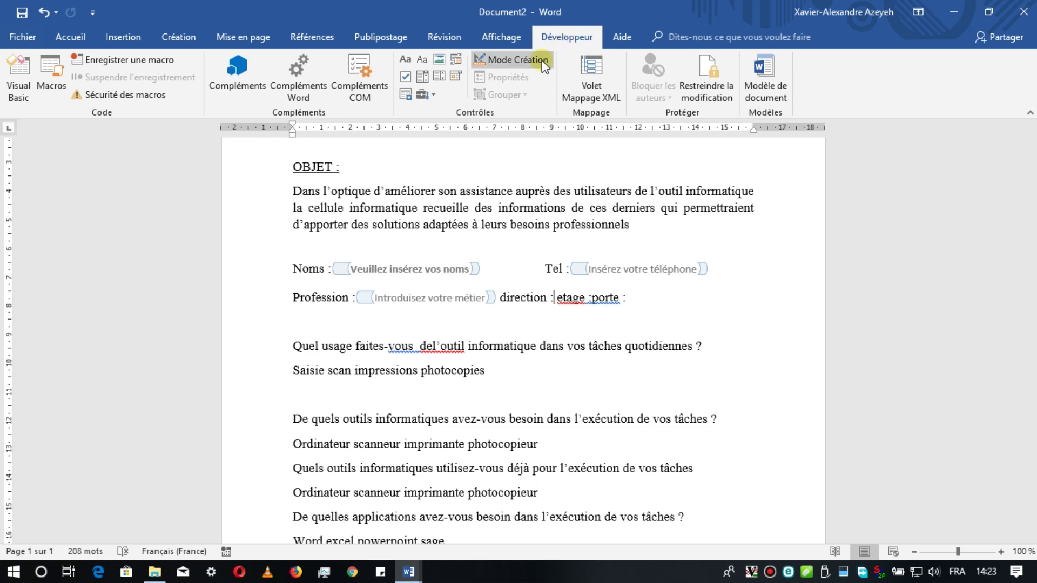
pyautogui.click(522, 62)
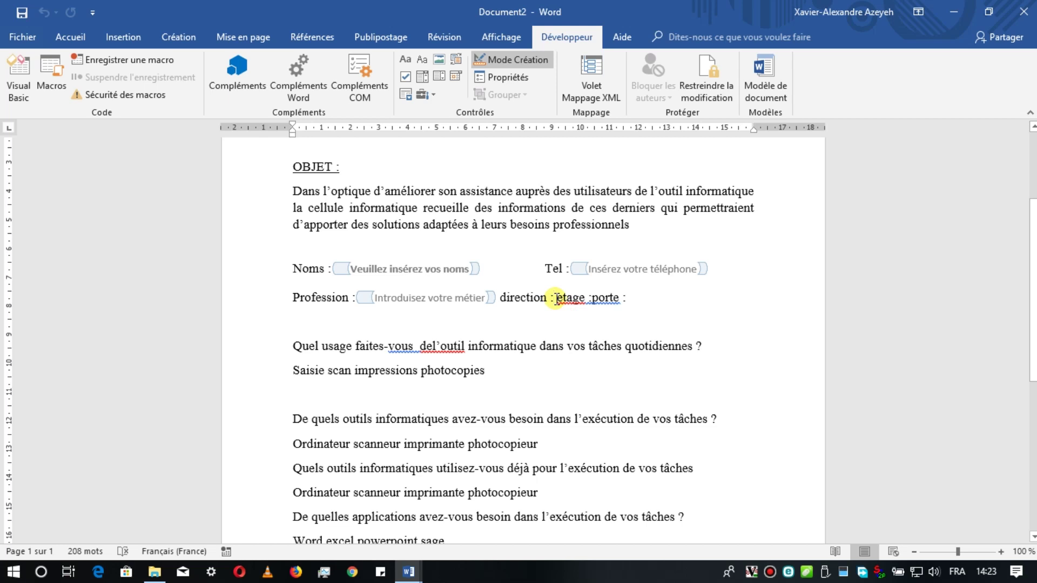
pyautogui.click(420, 79)
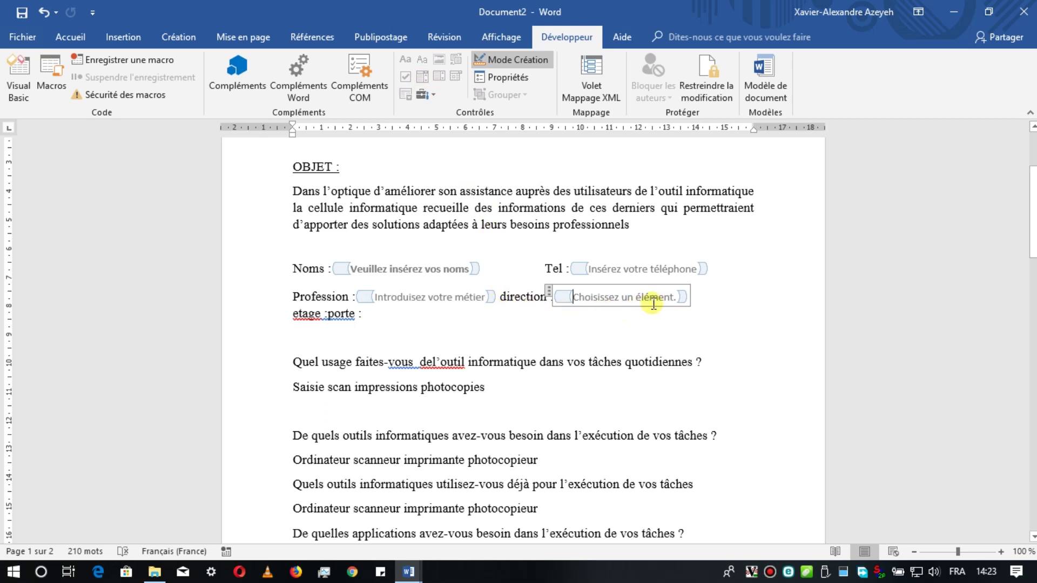
# Step: Select the combo box control after "direction :" and open its content control properties
pyautogui.click(556, 298)
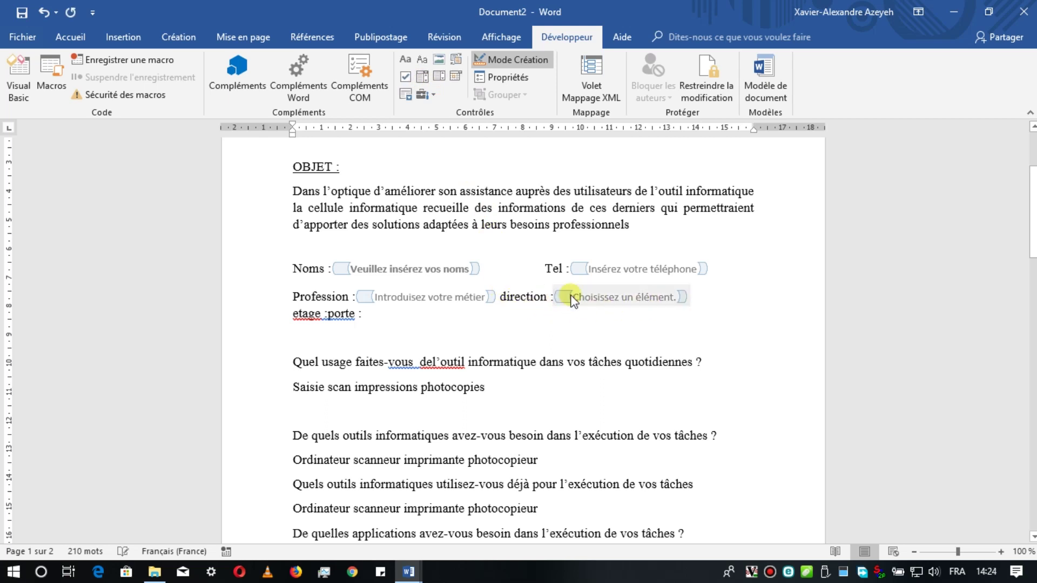
pyautogui.click(559, 297)
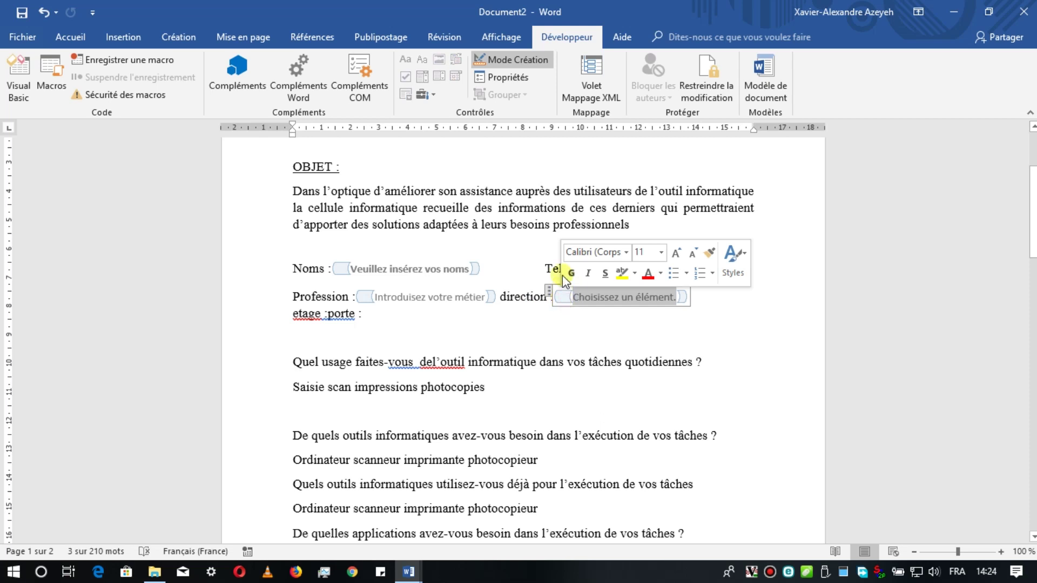
pyautogui.click(506, 78)
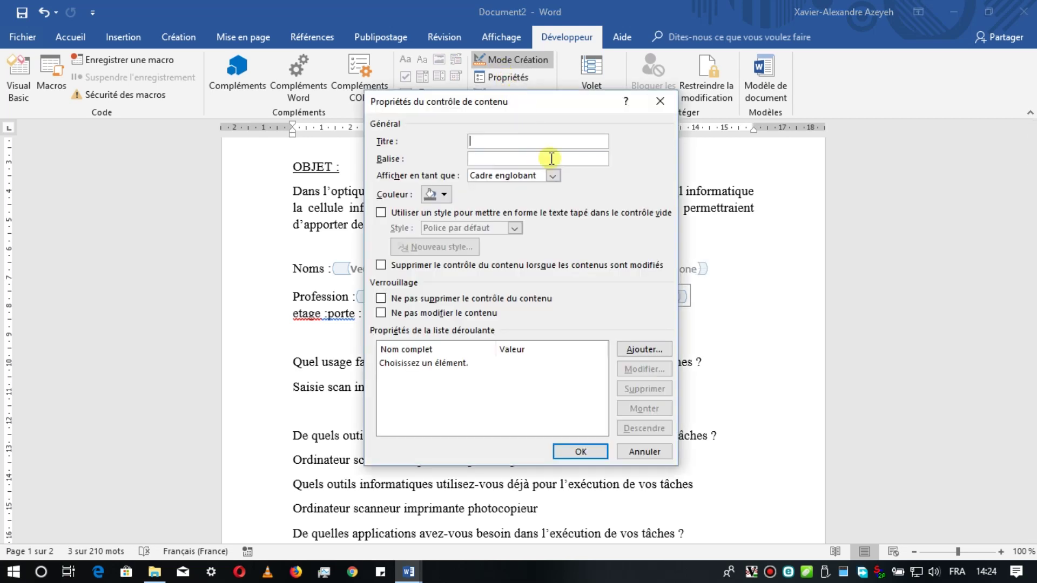
pyautogui.moveTo(551, 106); pyautogui.dragTo(819, 125)
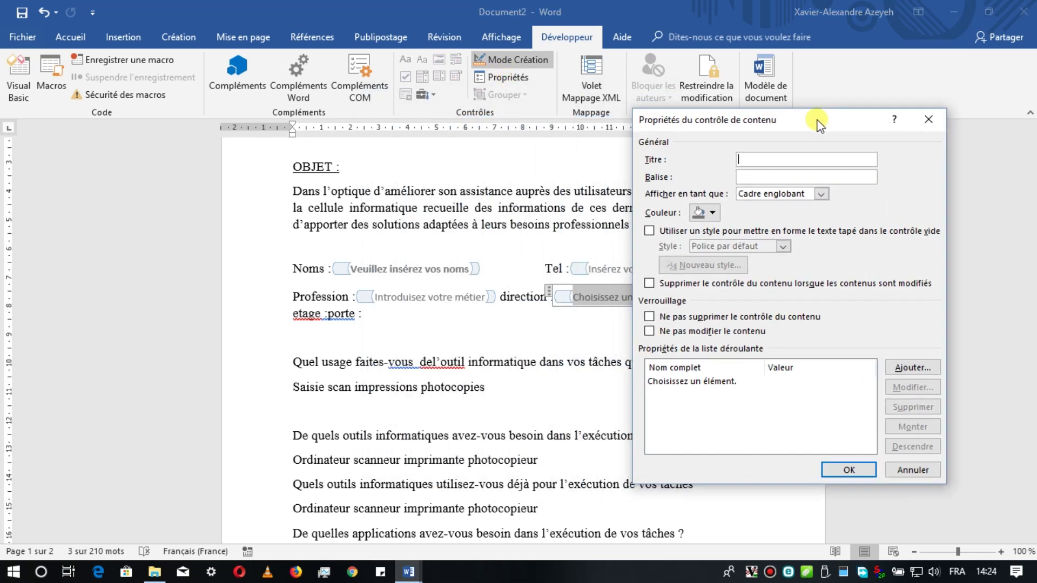
# Step: Add a choice to the direction list with display name DAAF and value "Direction des Affaires Administratives et Financières"
pyautogui.click(903, 368)
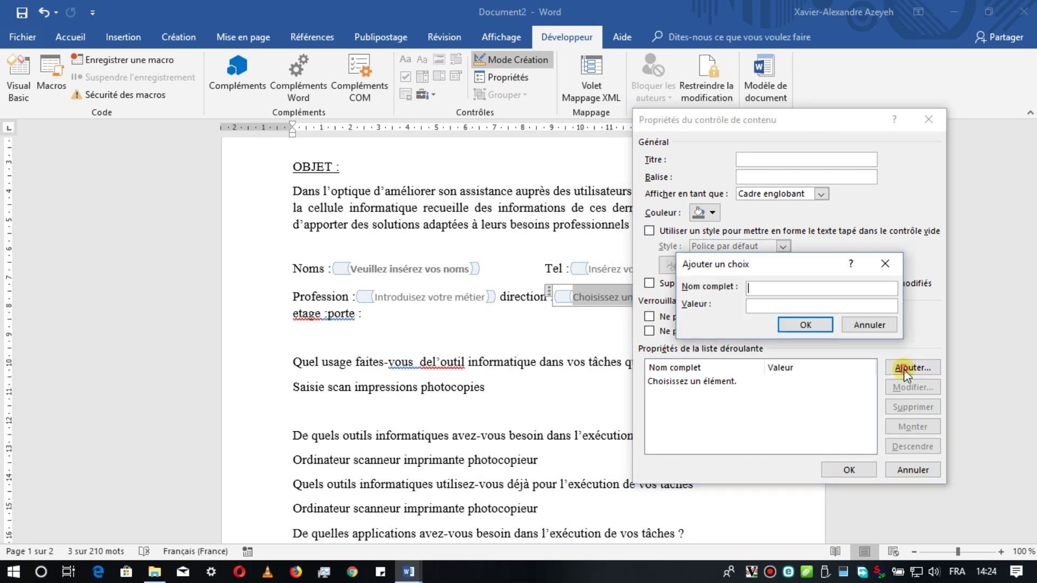
pyautogui.moveTo(809, 263); pyautogui.dragTo(875, 165)
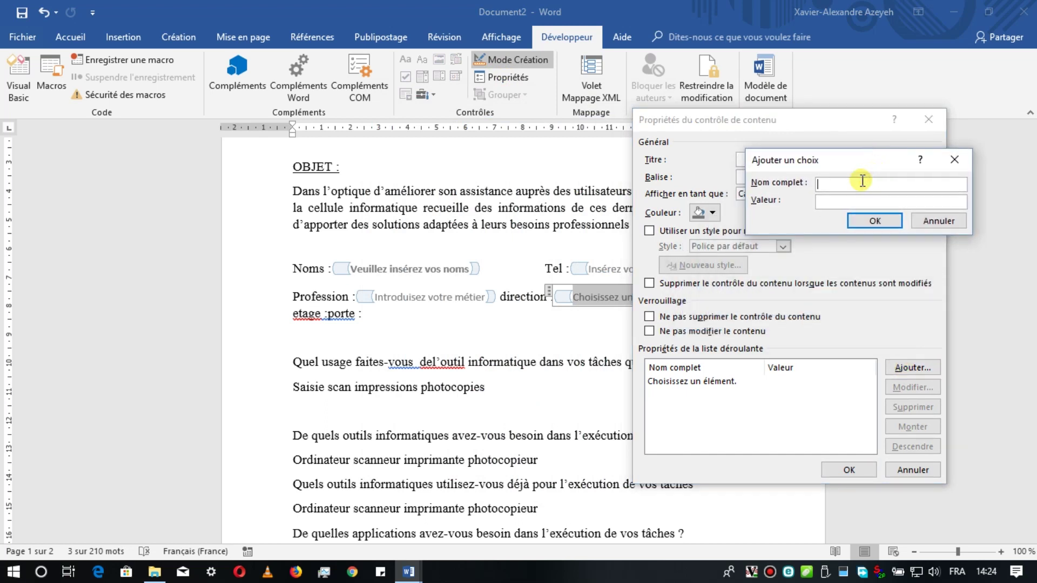
pyautogui.write('Direct')
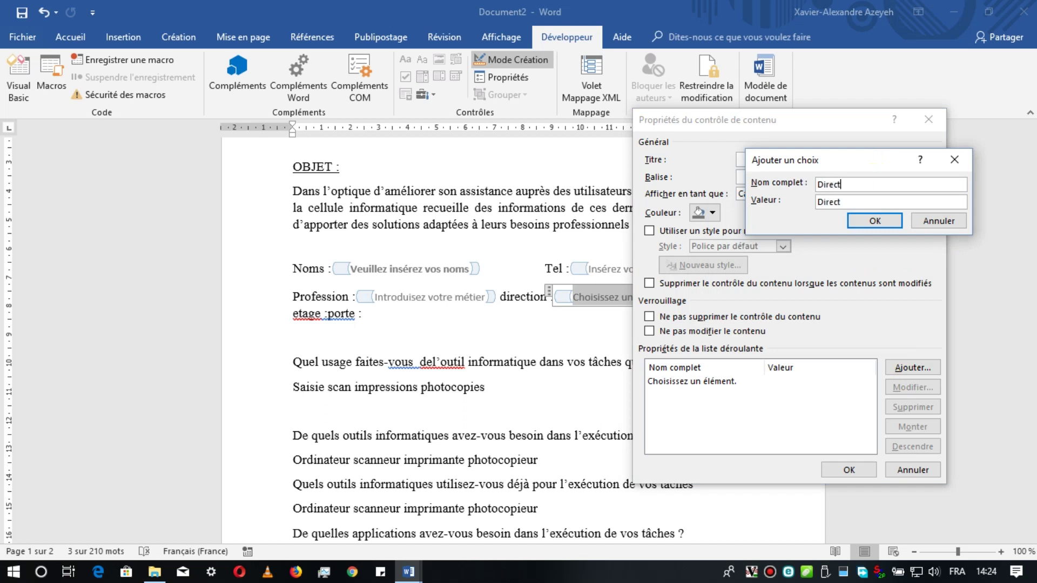
pyautogui.write('ion des des Affaires Ad')
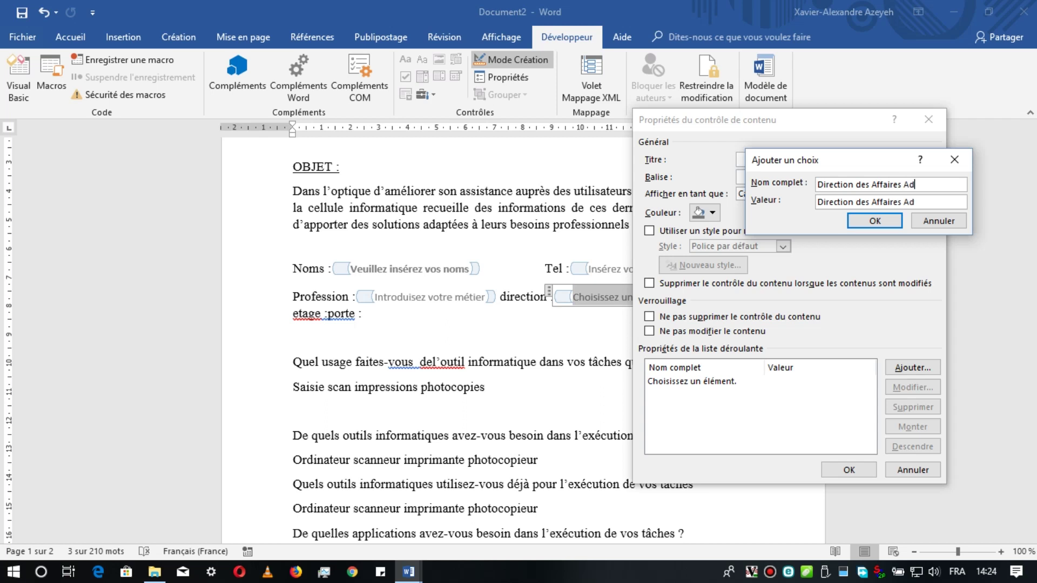
pyautogui.write('ministratives et F')
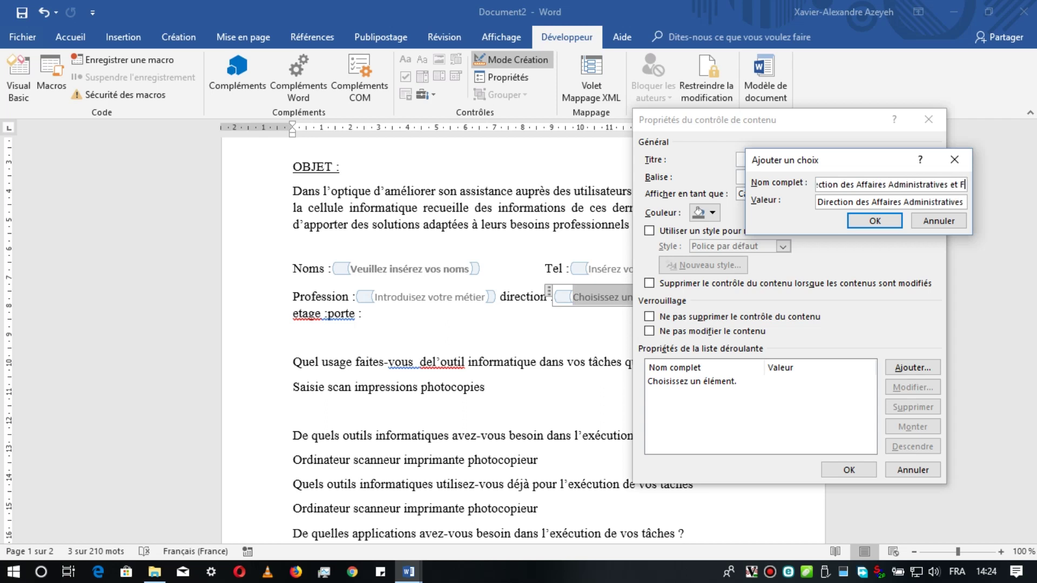
pyautogui.write('inancière')
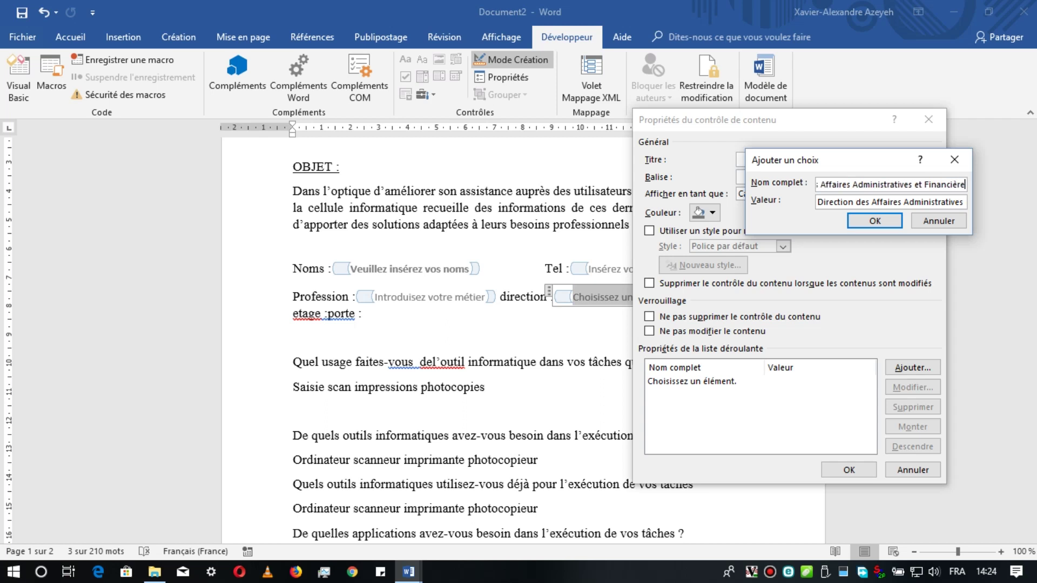
pyautogui.write('s')
pyautogui.hotkey('ctrl', 'z')
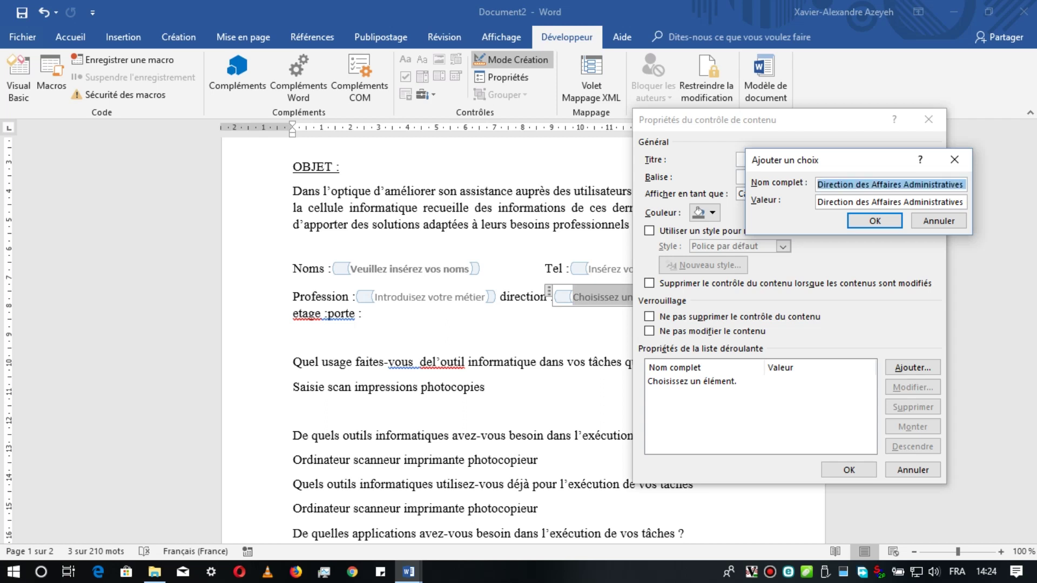
pyautogui.press('BackSpace')
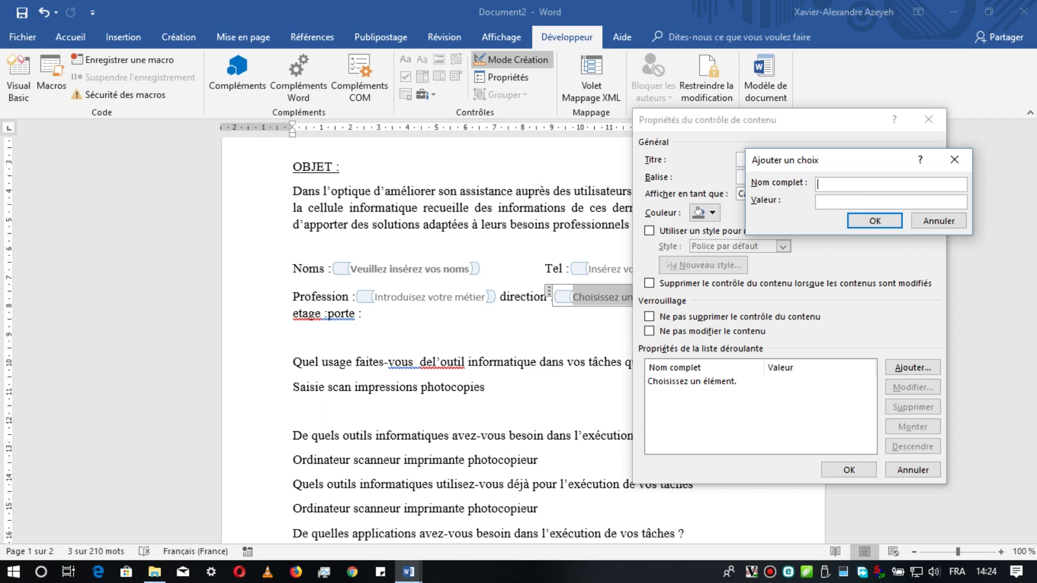
pyautogui.write('DAAF')
pyautogui.press('Tab')
pyautogui.write('Affaires Administratives et Financières')
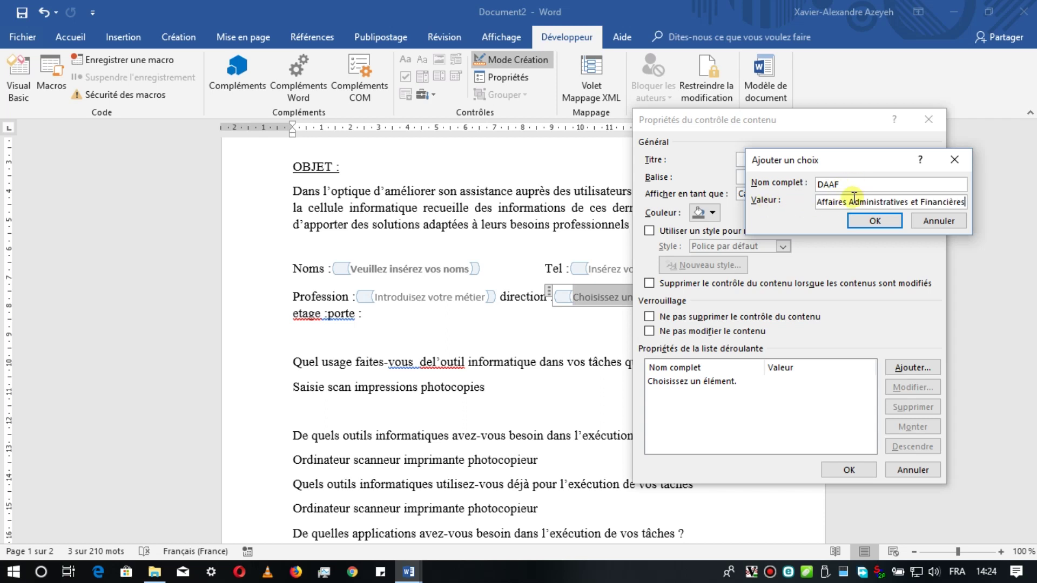
pyautogui.click(873, 221)
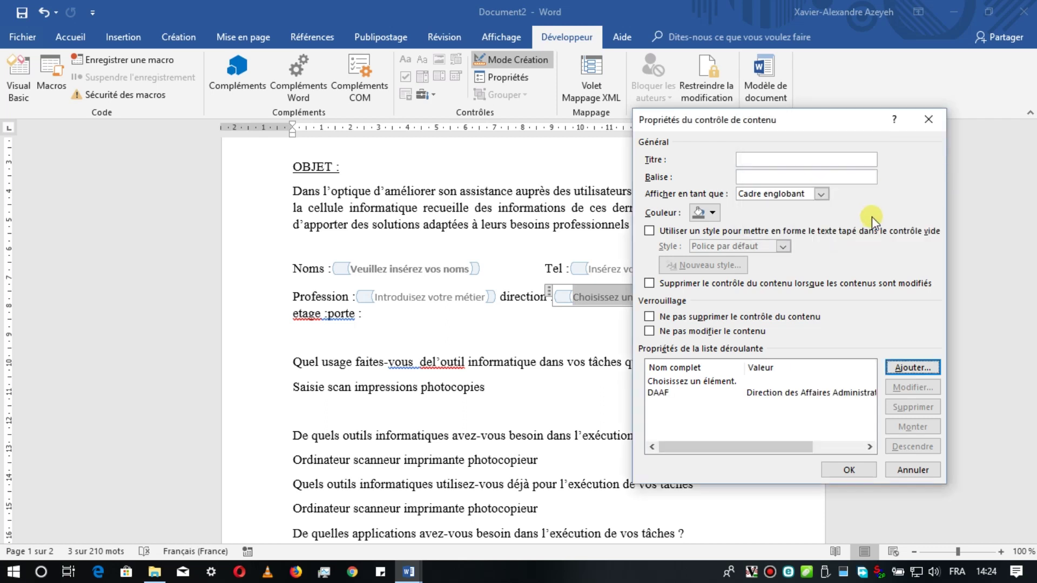
# Step: Add "Direction Générale" as a choice in the direction list, using the same text for its value
pyautogui.click(910, 368)
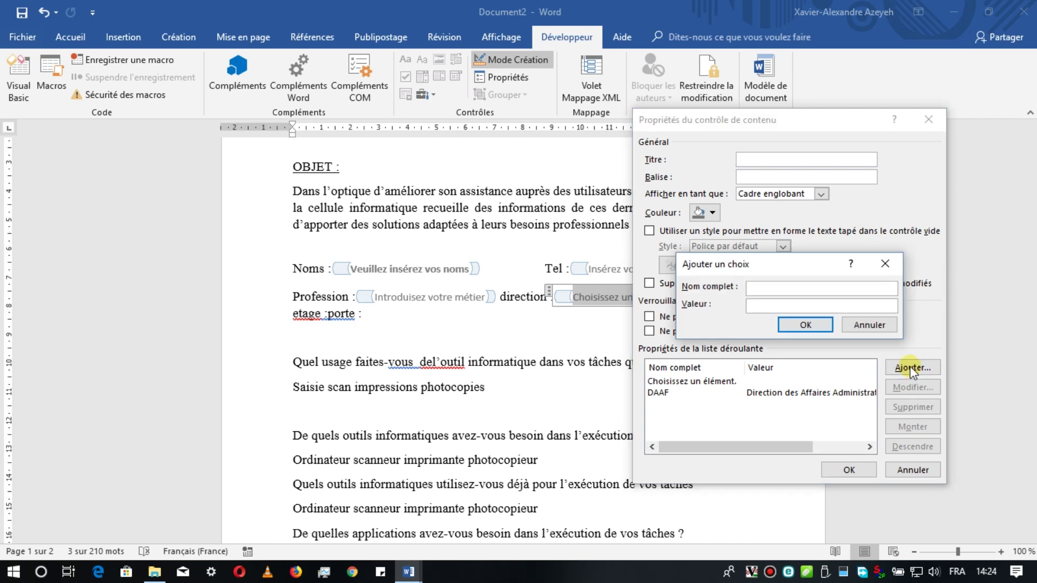
pyautogui.write('Direction Générale')
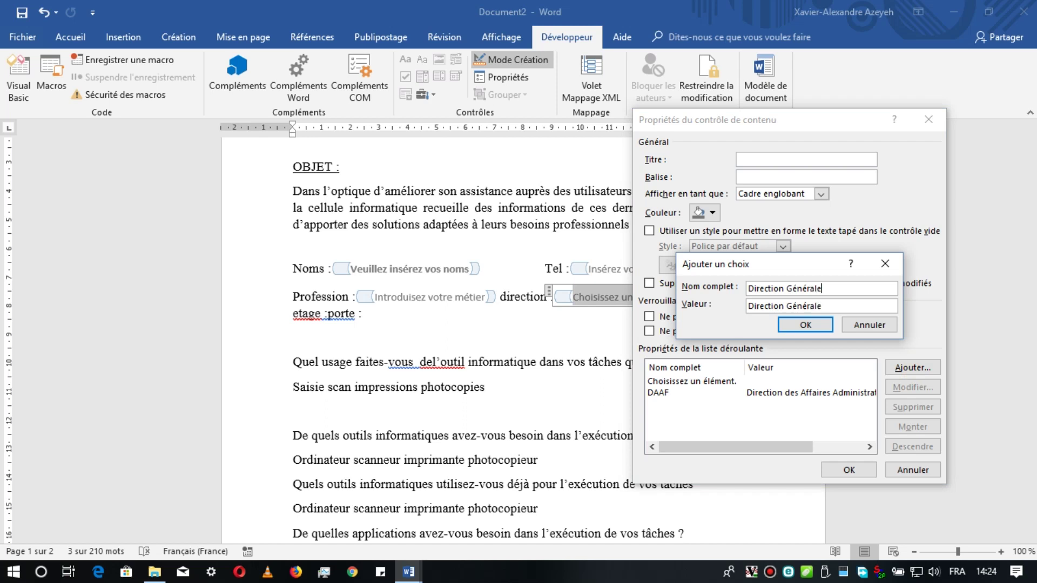
pyautogui.click(810, 325)
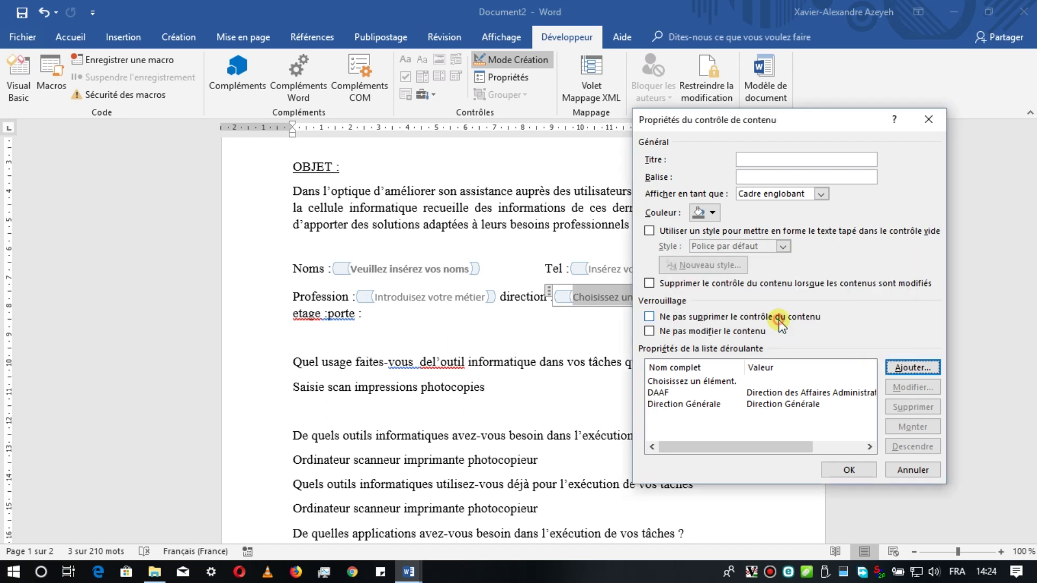
# Step: Add "Direction Informatique" as a choice in the direction list, using the same text for its value
pyautogui.click(914, 371)
pyautogui.write('Di')
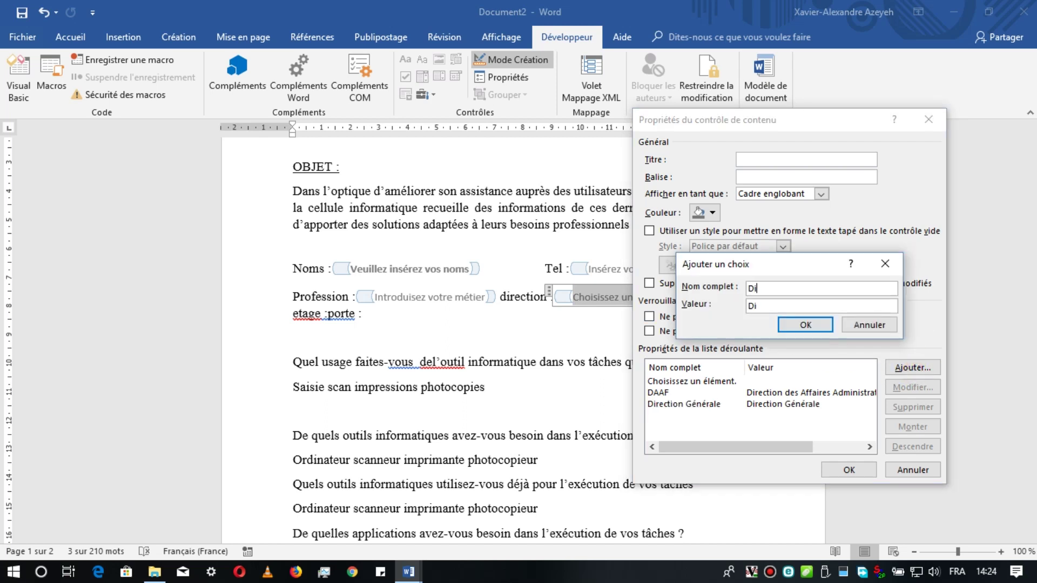
pyautogui.write('rection Onformatique')
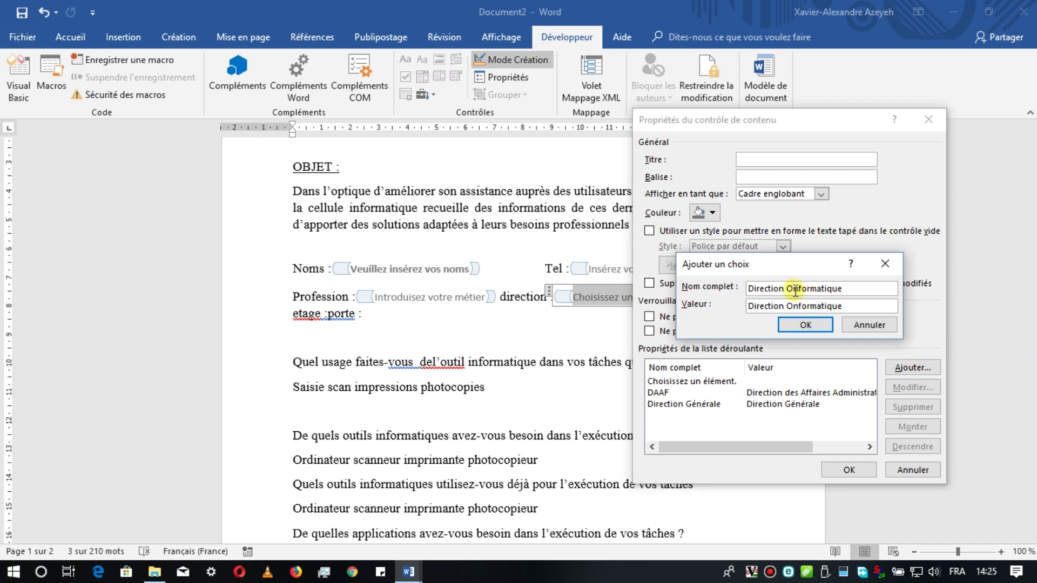
pyautogui.press('BackSpace')
pyautogui.write('I')
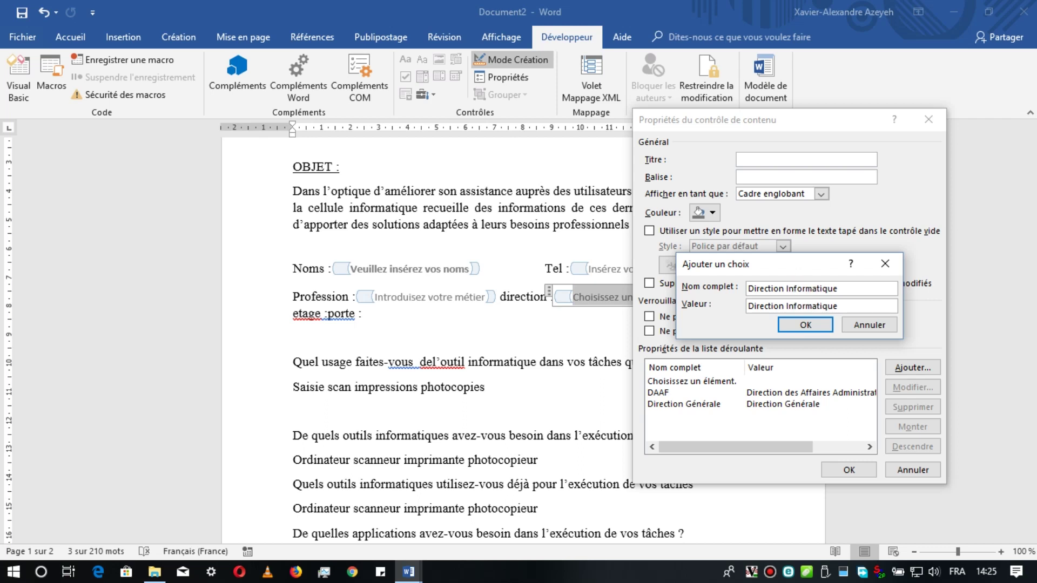
pyautogui.click(805, 325)
# Step: Add "Direction Technique" as a choice in the direction list, using the same text for its value
pyautogui.click(899, 368)
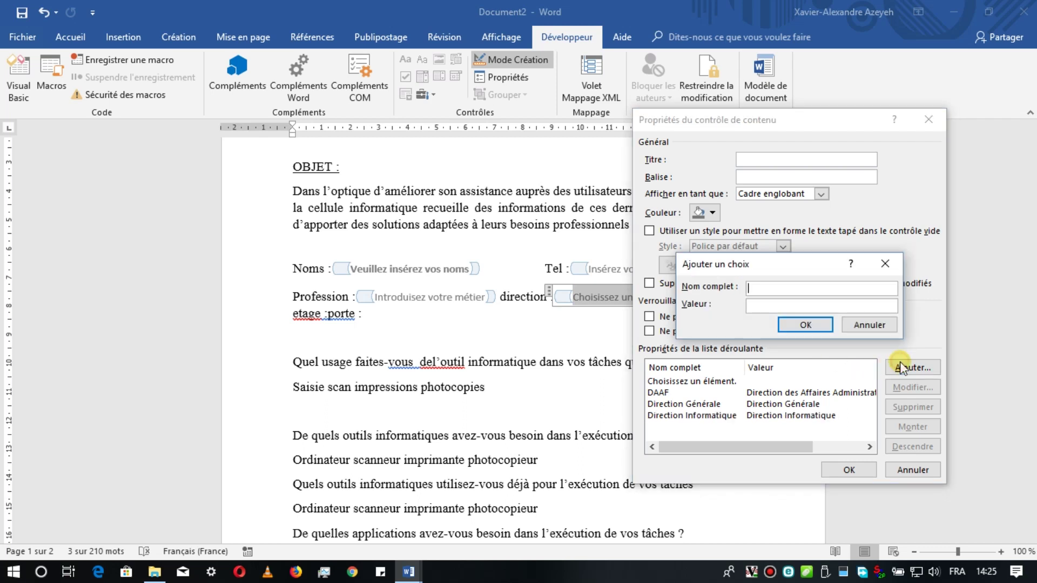
pyautogui.write('Direction Techn')
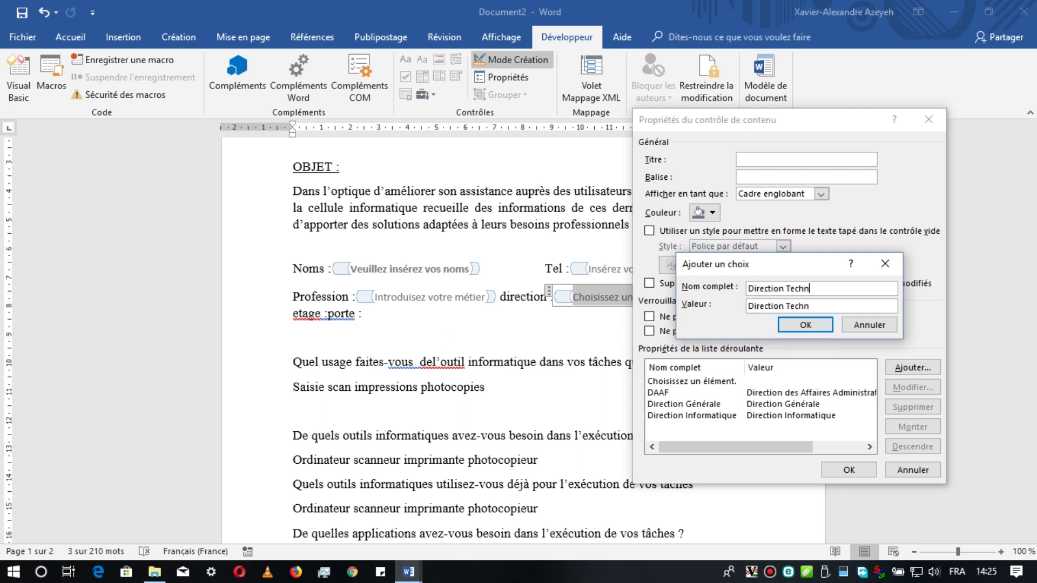
pyautogui.write('ique')
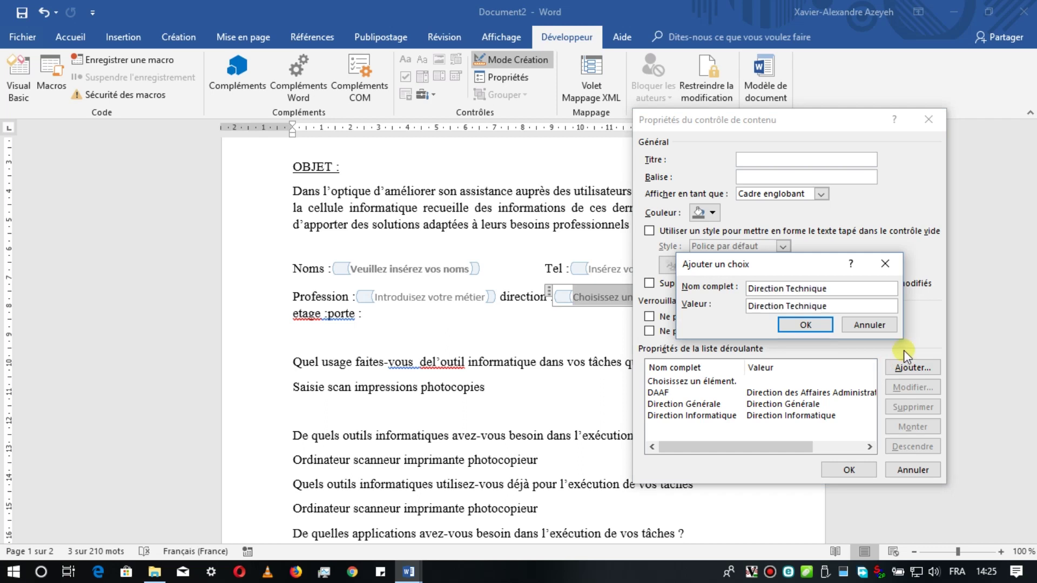
pyautogui.click(818, 324)
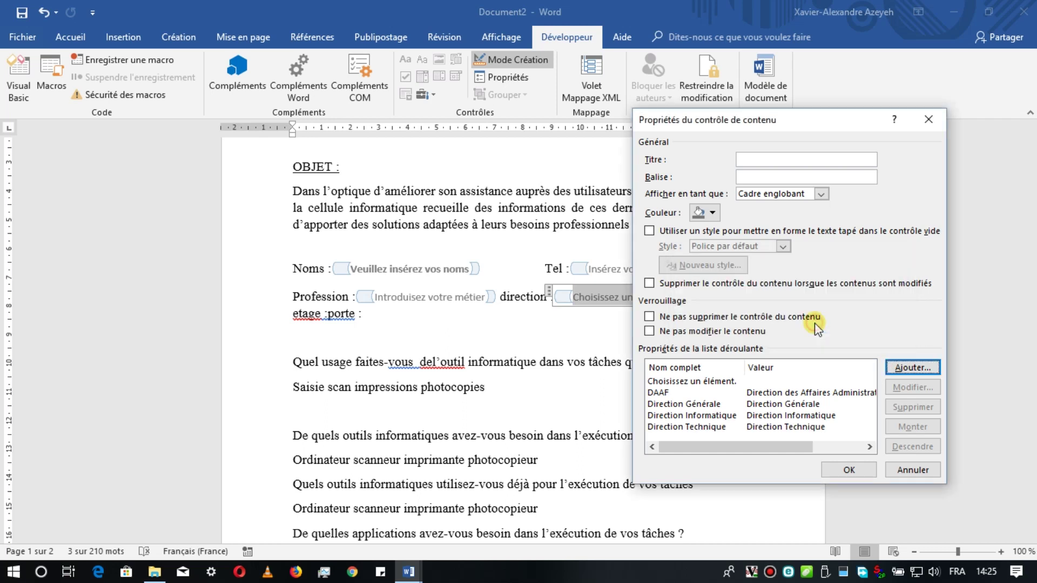
# Step: Reorder the direction choices so Direction Générale comes first and Direction Technique second, then apply the control's properties
pyautogui.click(796, 402)
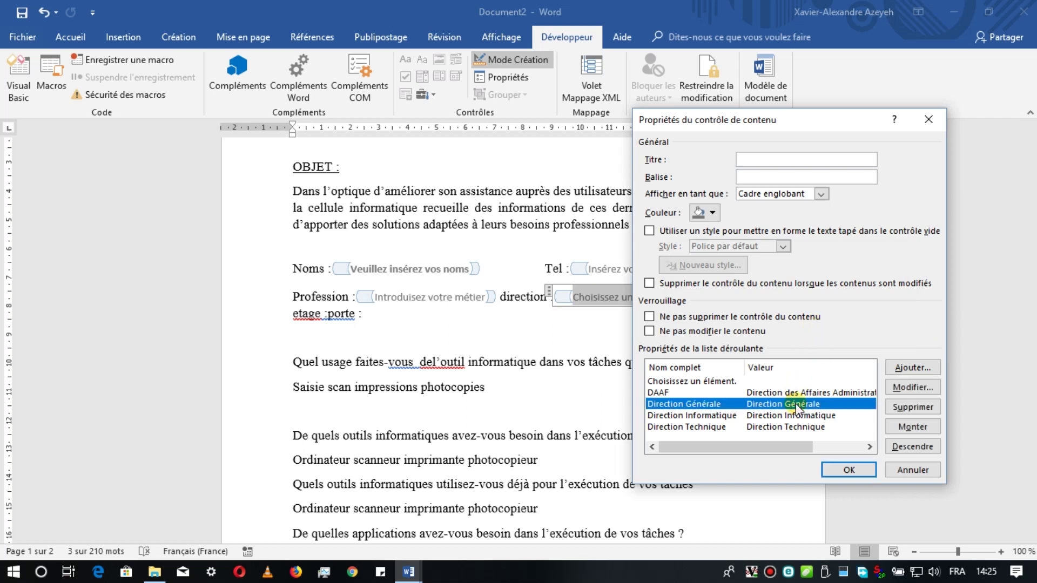
pyautogui.click(919, 428)
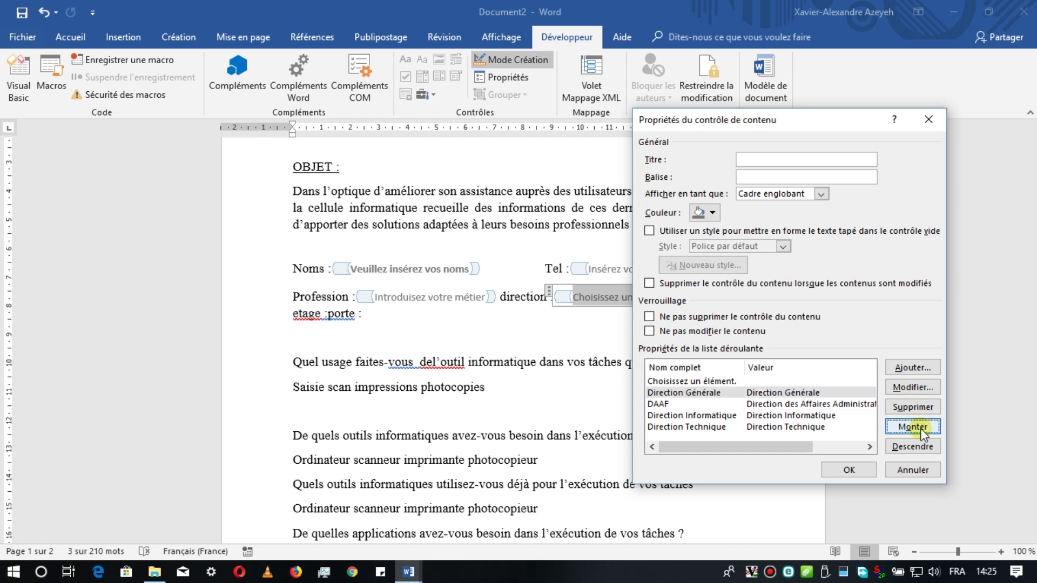
pyautogui.click(854, 404)
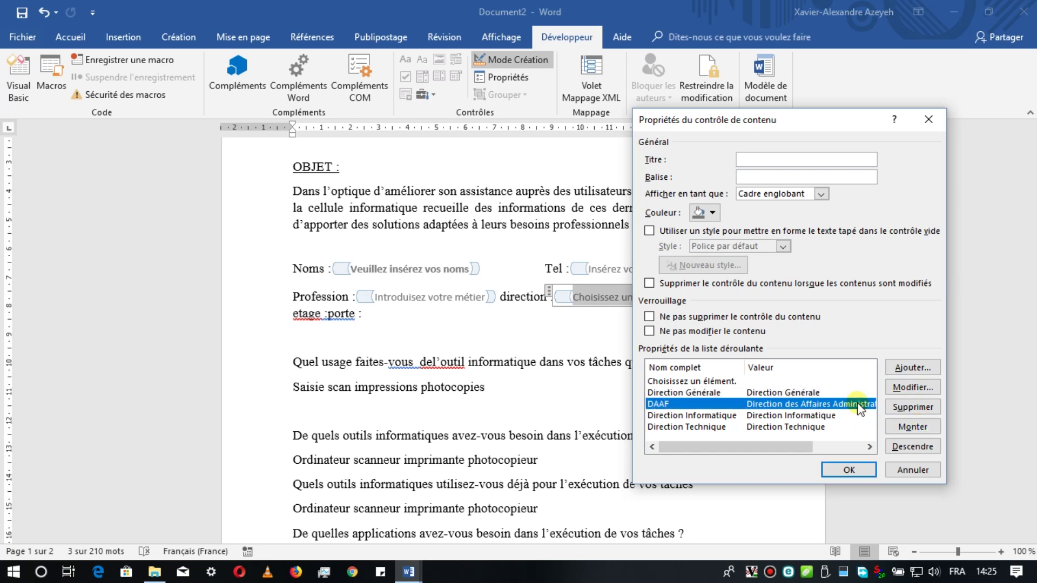
pyautogui.click(832, 415)
pyautogui.click(816, 427)
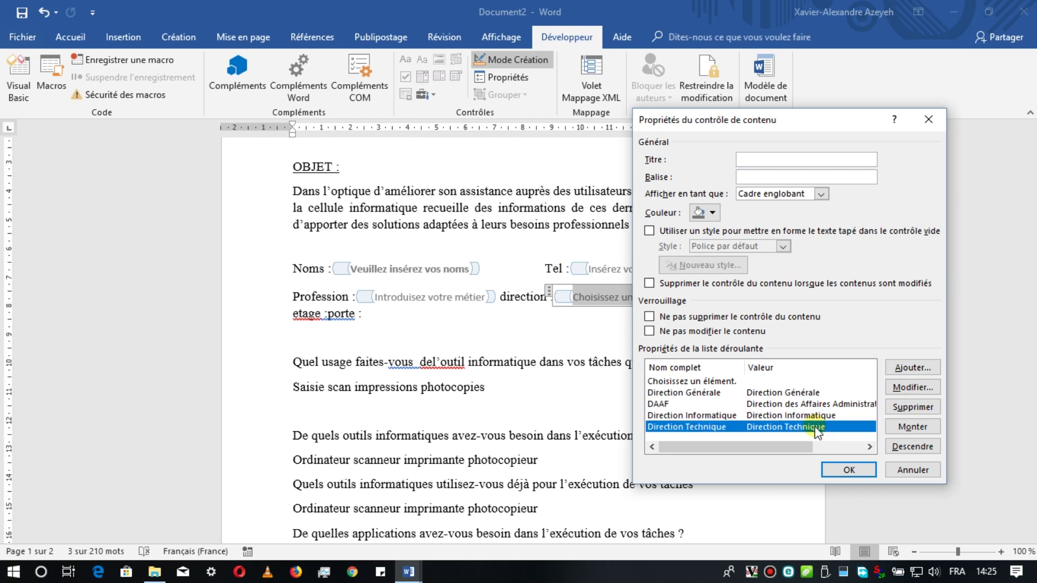
pyautogui.click(924, 426)
pyautogui.click(926, 427)
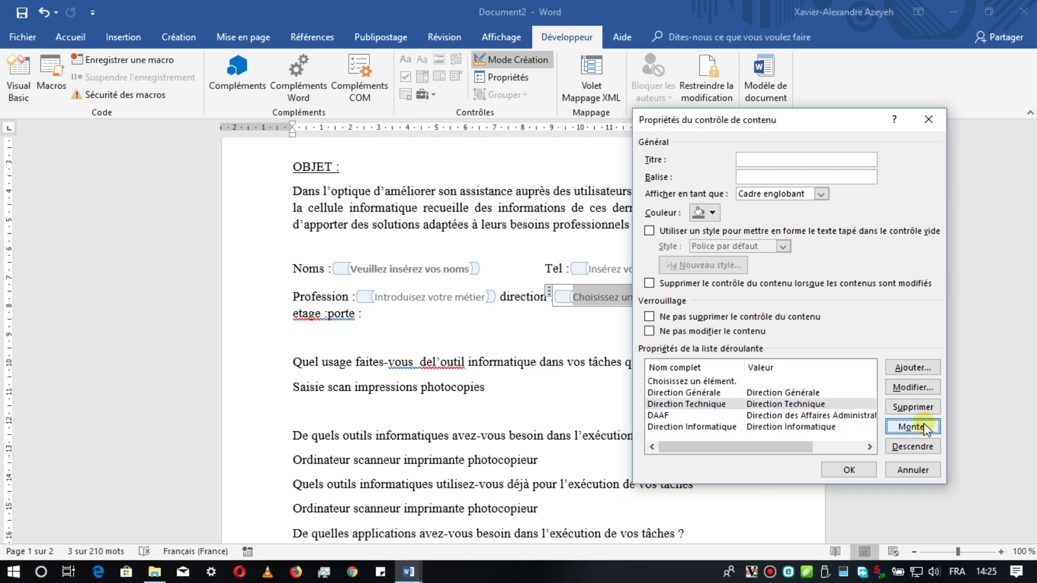
pyautogui.click(821, 416)
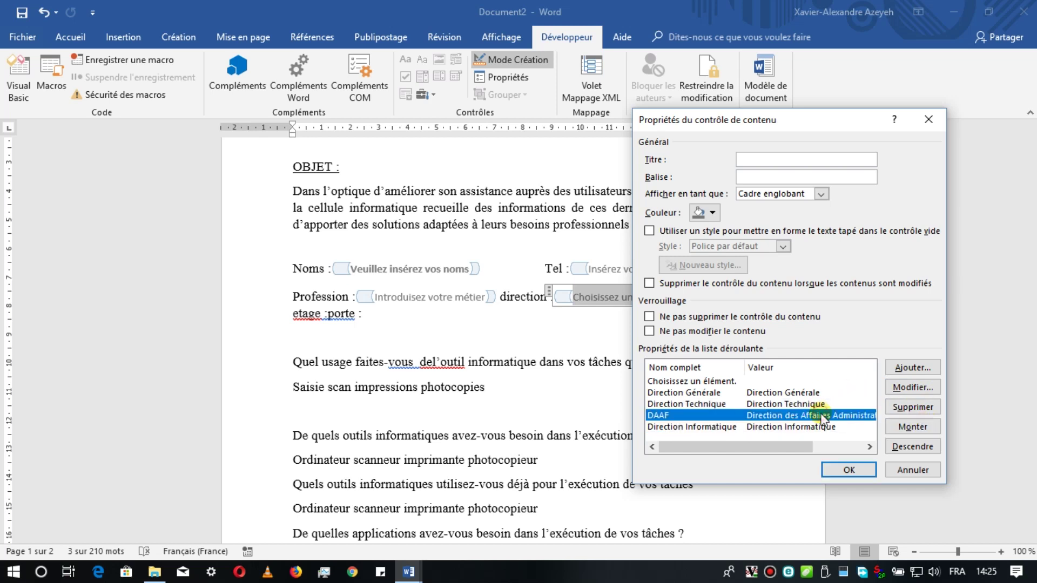
pyautogui.click(817, 428)
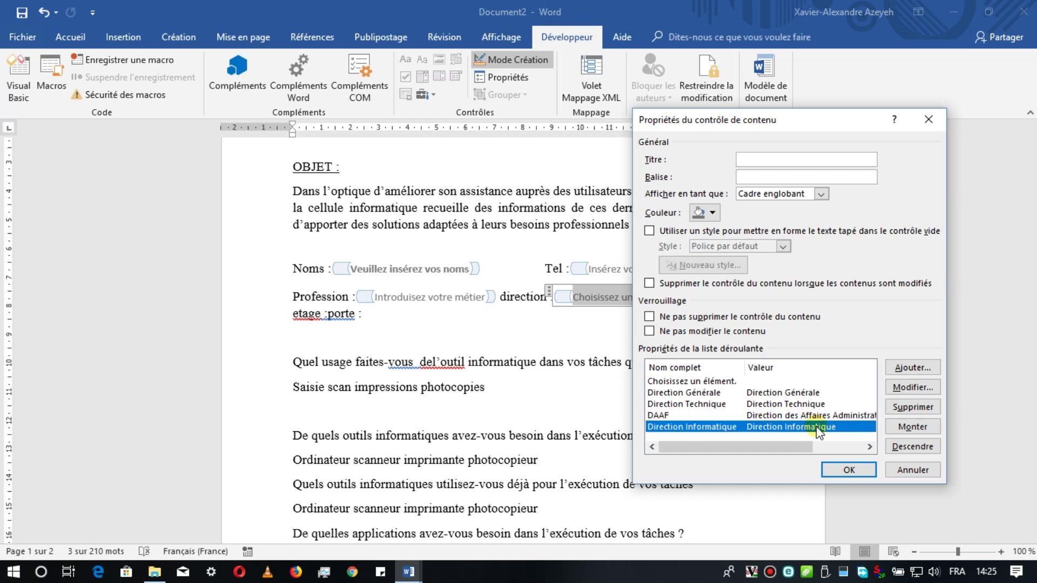
pyautogui.click(799, 404)
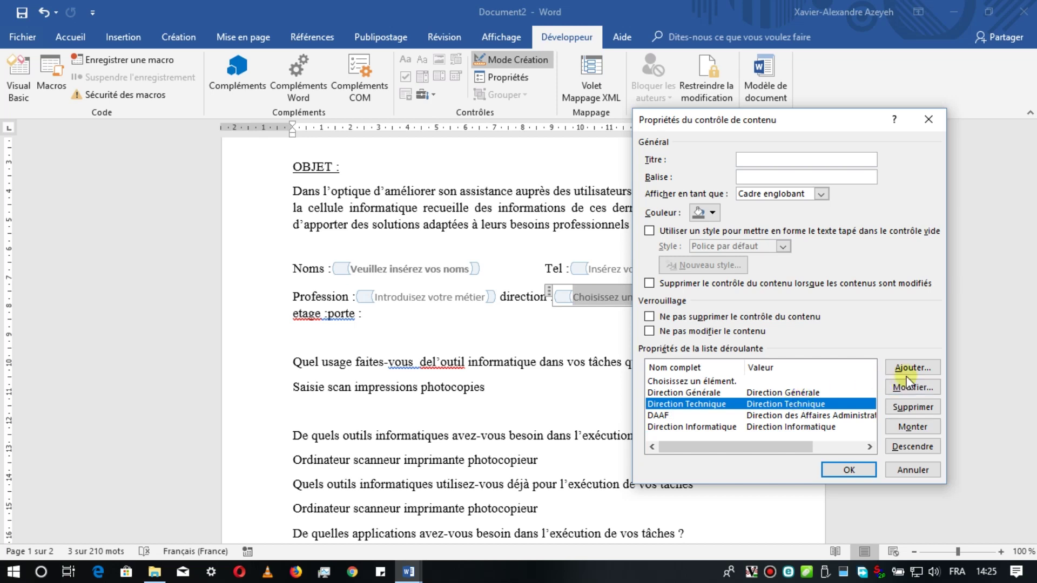
pyautogui.click(863, 471)
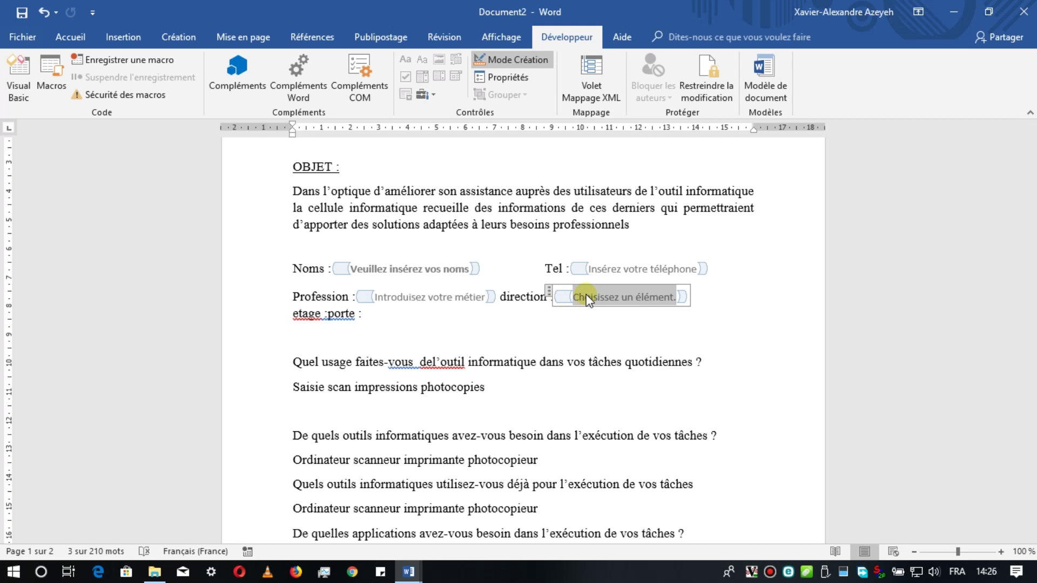
# Step: Replace the placeholder text of the direction combo box with "Choisissez votre Direction"
pyautogui.write('Choi')
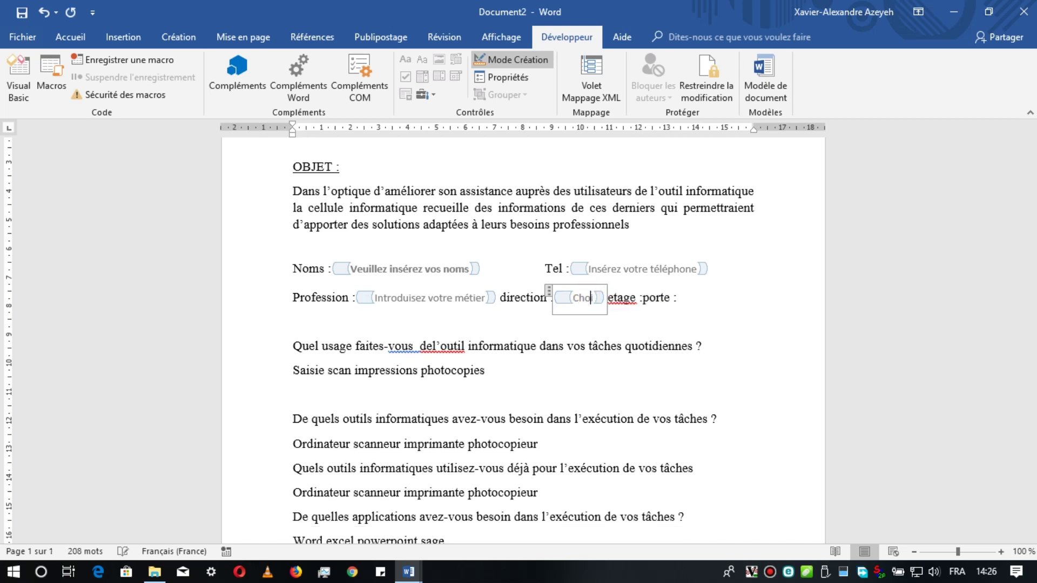
pyautogui.write('sissez votre')
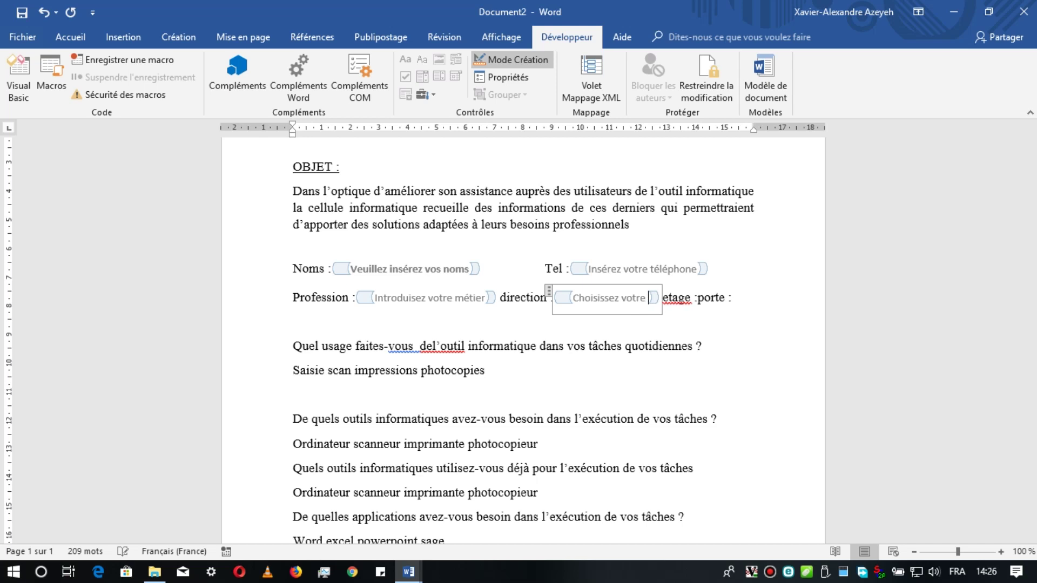
pyautogui.write(' Direction')
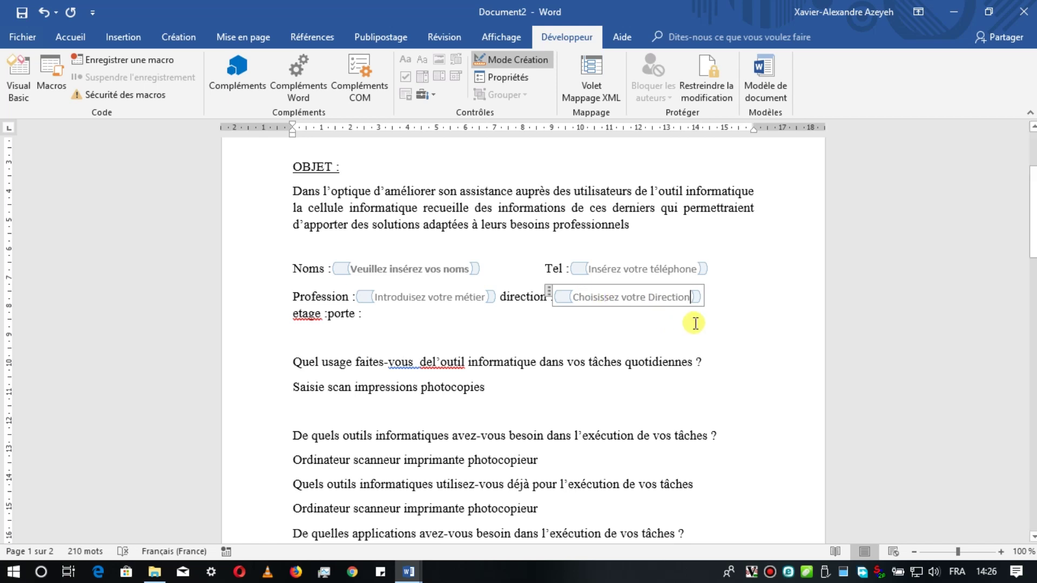
# Step: Align the "direction :" label with "Tel :" above using a tab, and capitalise it as "Direction"
pyautogui.click(501, 298)
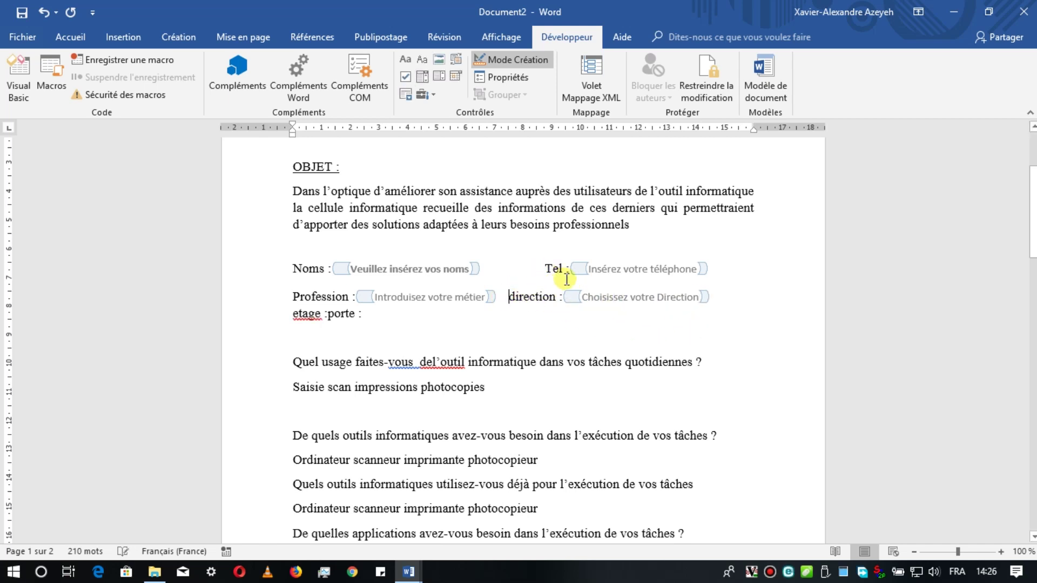
pyautogui.press('Tab')
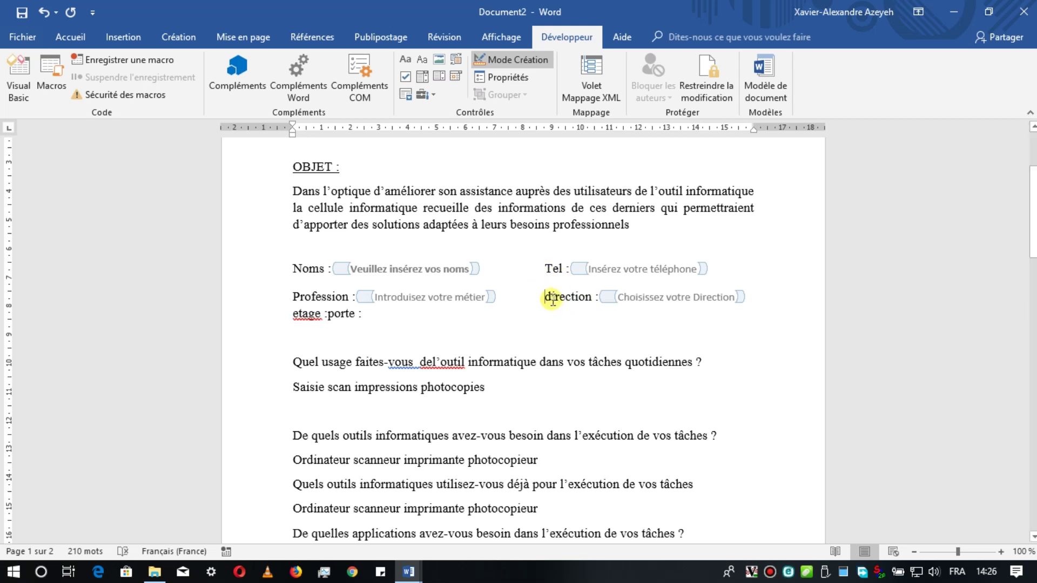
pyautogui.write('D')
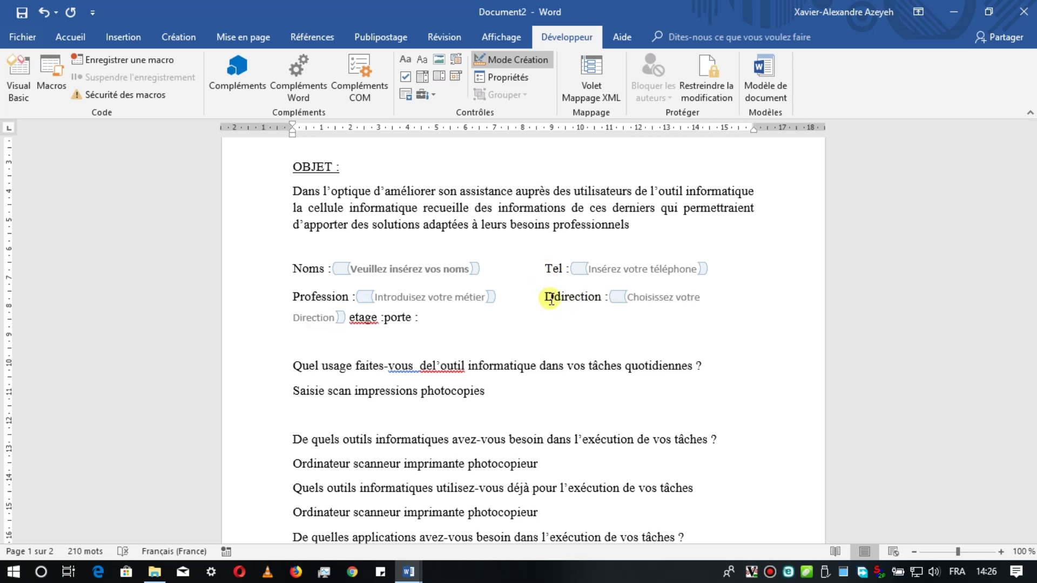
pyautogui.press('Delete')
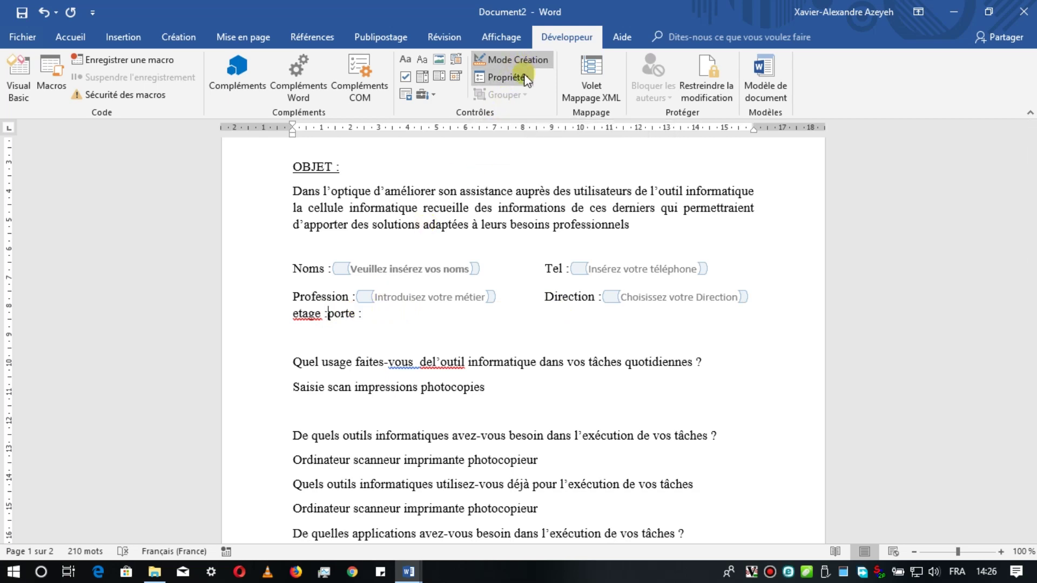
# Step: Insert a combo box content control between "etage :" and "porte :" and open its content control properties
pyautogui.click(505, 78)
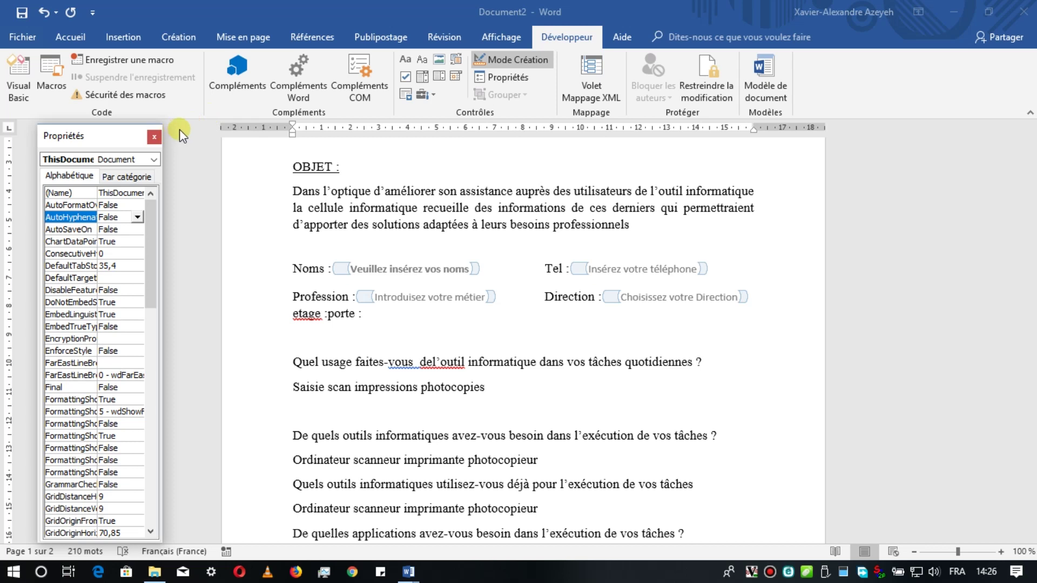
pyautogui.click(154, 138)
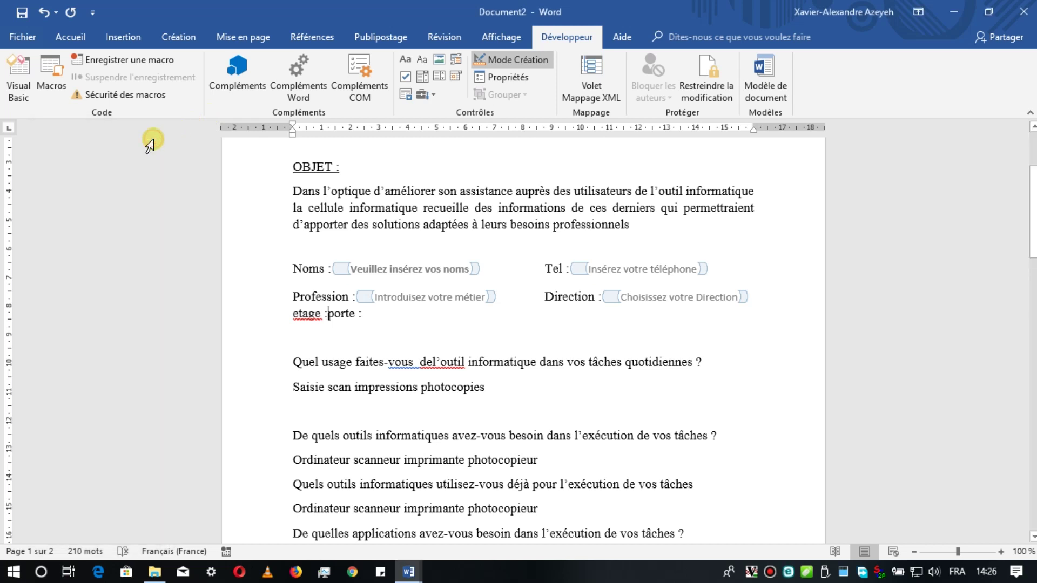
pyautogui.click(328, 313)
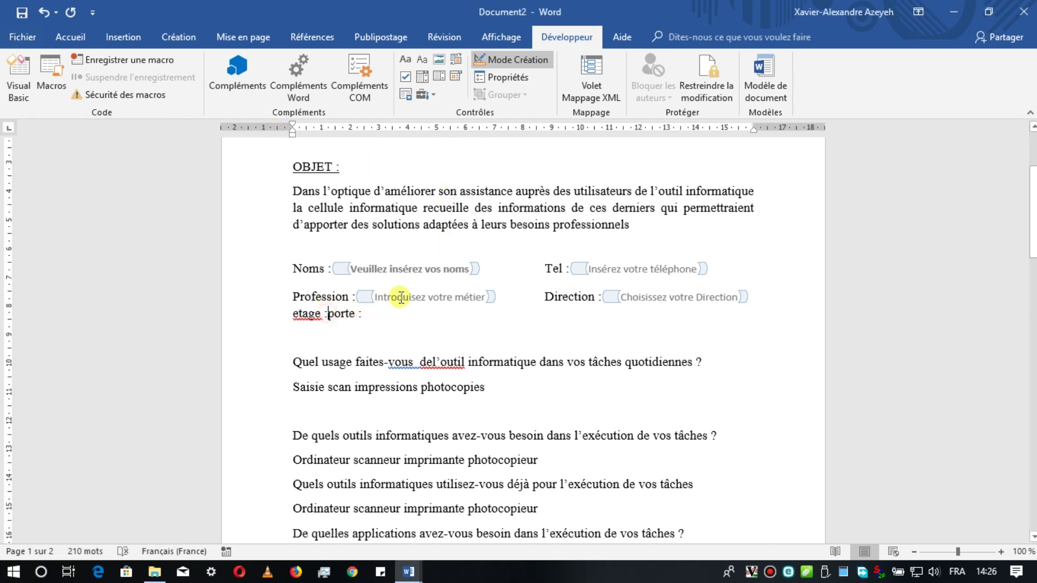
pyautogui.click(421, 79)
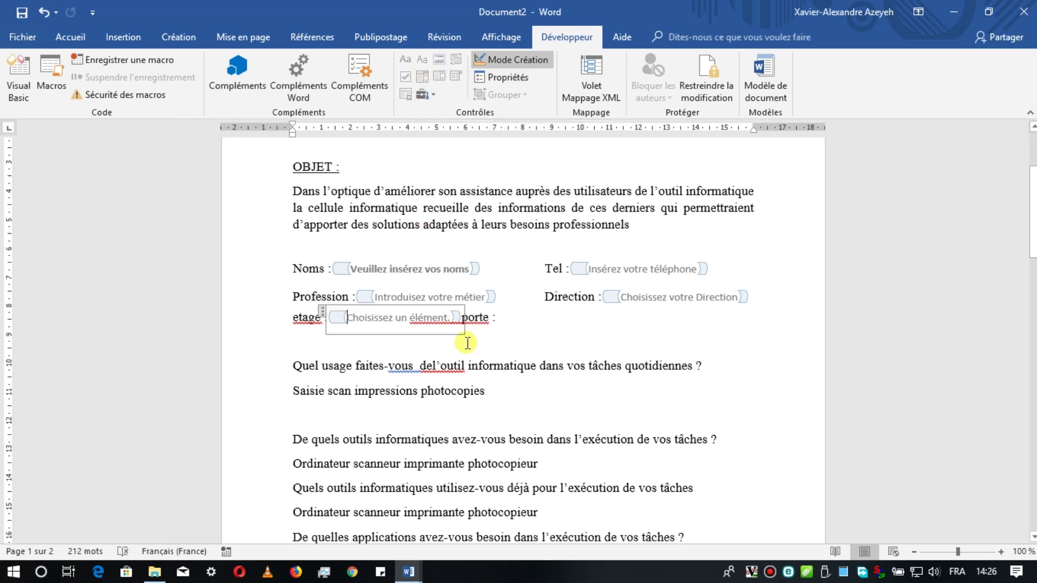
pyautogui.click(507, 77)
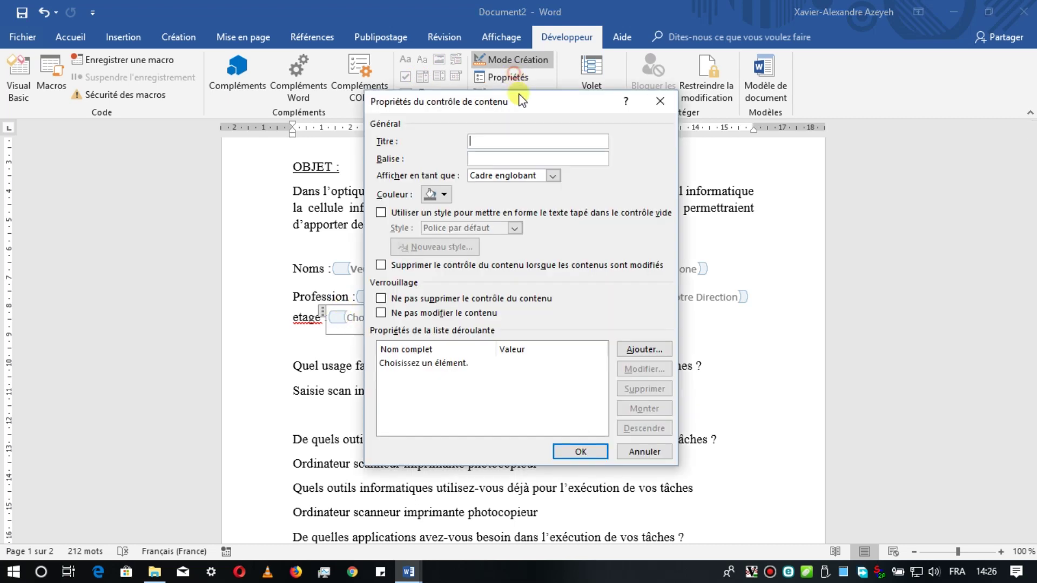
pyautogui.moveTo(532, 105); pyautogui.dragTo(788, 133)
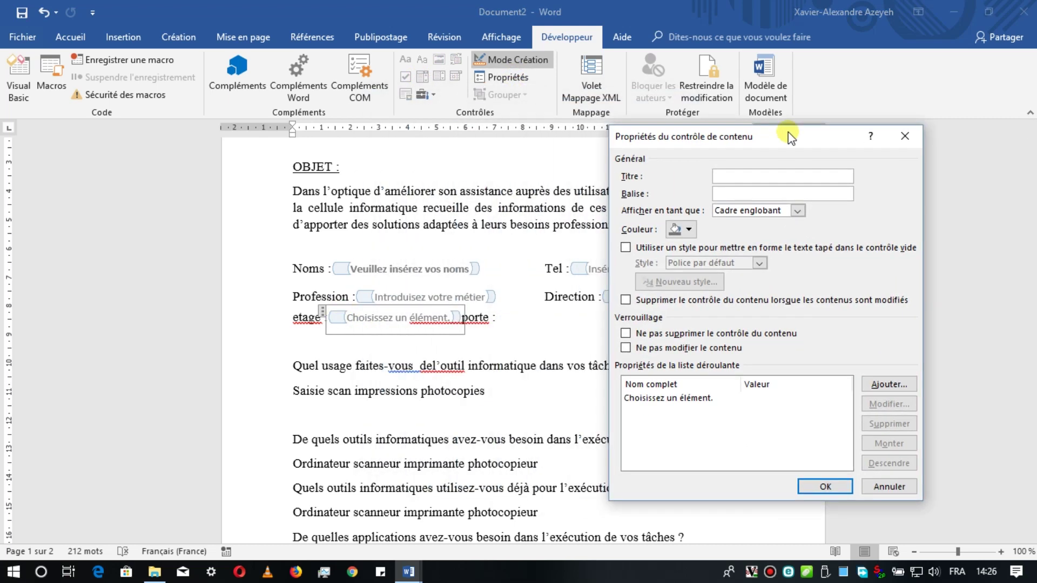
# Step: Add the choices 01, 02 and 03 to the floor list, each with a matching value
pyautogui.click(888, 385)
pyautogui.write('01')
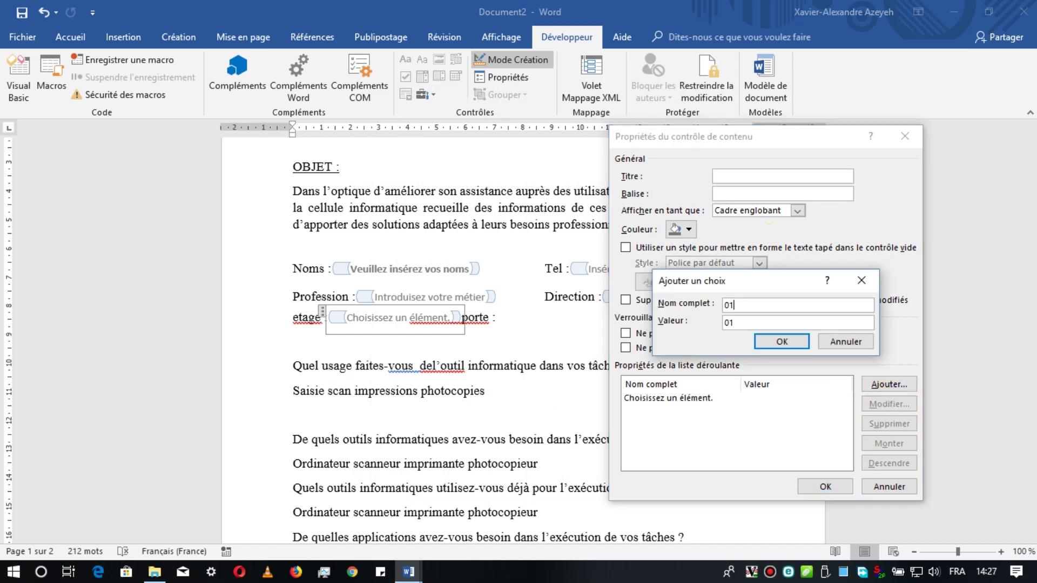
pyautogui.press('Return')
pyautogui.click(888, 385)
pyautogui.write('02')
pyautogui.press('Return')
pyautogui.click(888, 385)
pyautogui.write('03')
pyautogui.press('Escape')
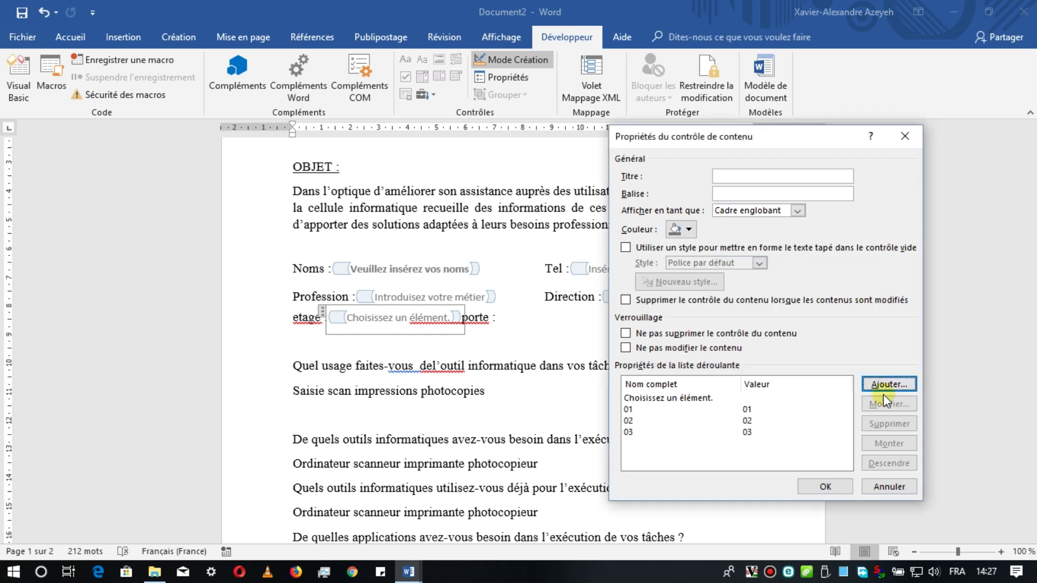
# Step: Add the choices 05, 06 and 07 to the floor list with matching values, and apply the control's properties
pyautogui.click(888, 385)
pyautogui.write('05')
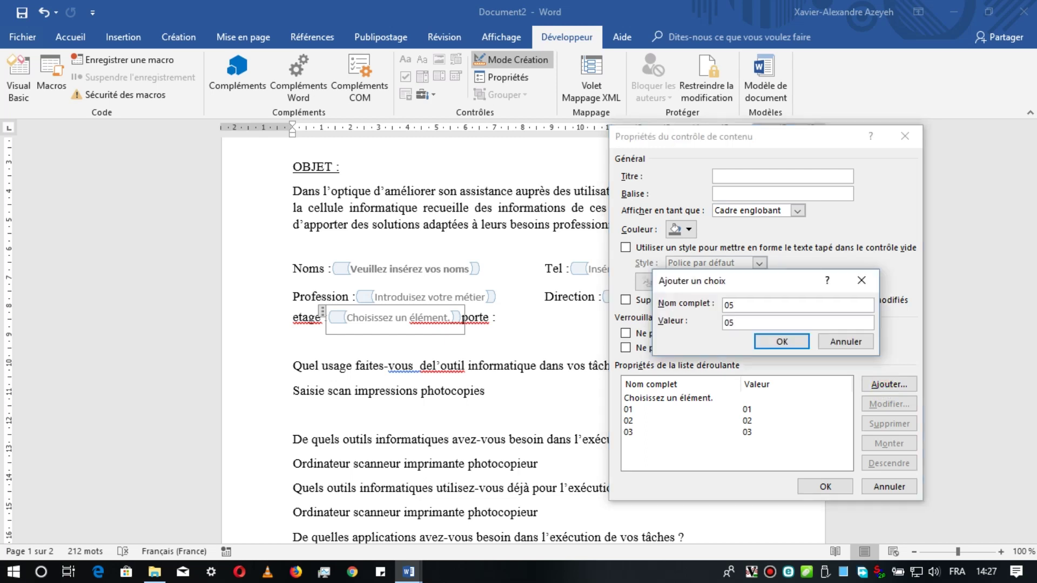
pyautogui.press('Return')
pyautogui.click(883, 384)
pyautogui.write('06')
pyautogui.press('Return')
pyautogui.click(887, 385)
pyautogui.write('04')
pyautogui.press('BackSpace')
pyautogui.write('7')
pyautogui.press('Return')
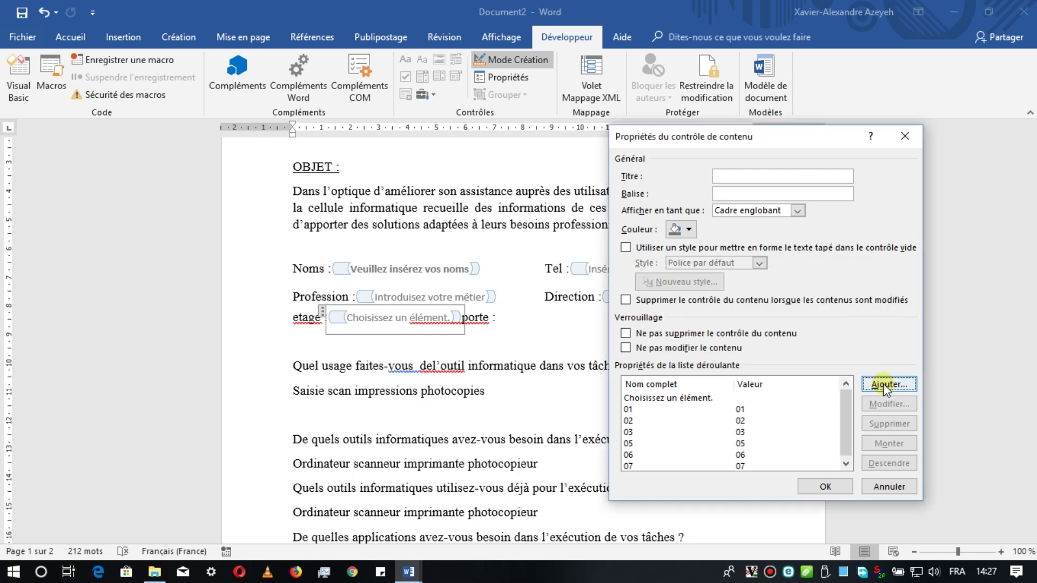
pyautogui.click(826, 486)
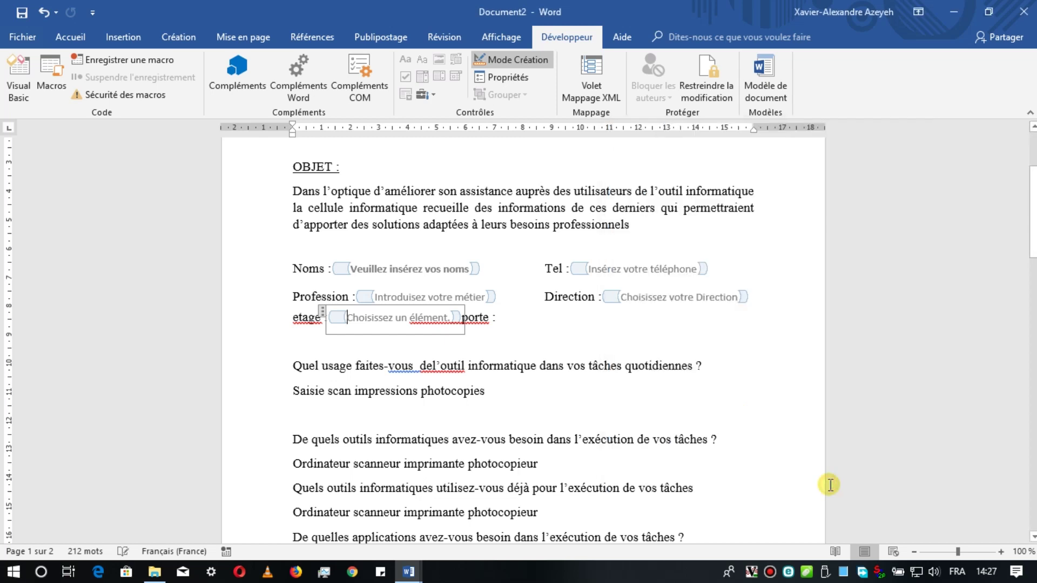
# Step: Replace the placeholder text of the content control after "etage :" with "Choisissez votre étage"
pyautogui.click(335, 318)
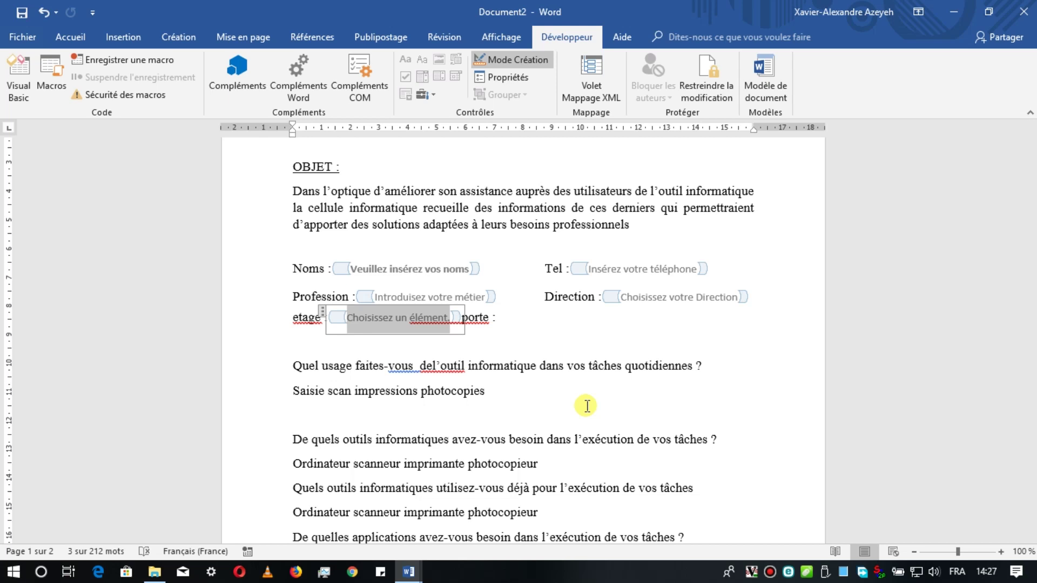
pyautogui.press('Delete')
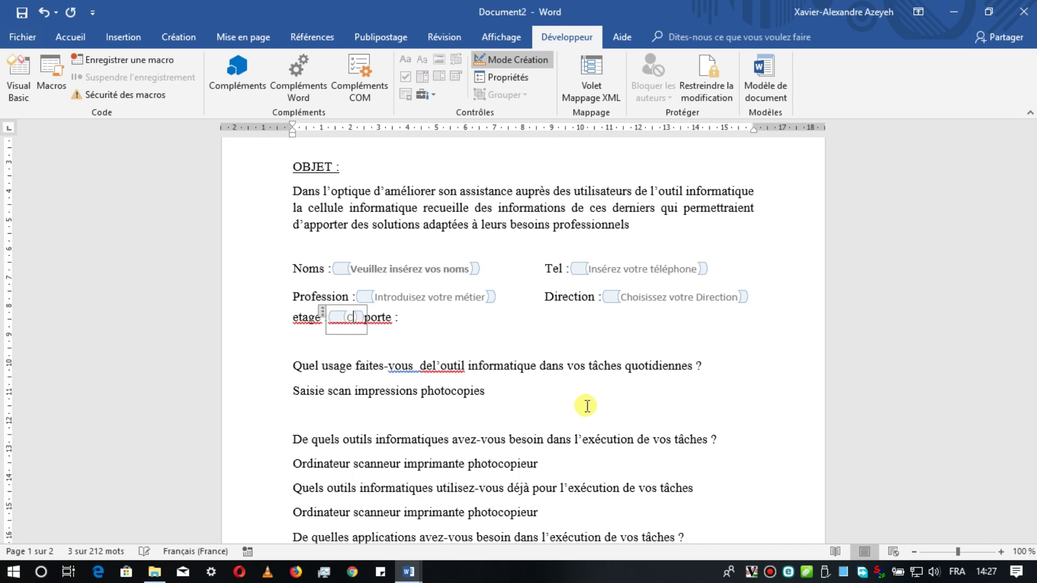
pyautogui.write('Cho')
pyautogui.write('isissez')
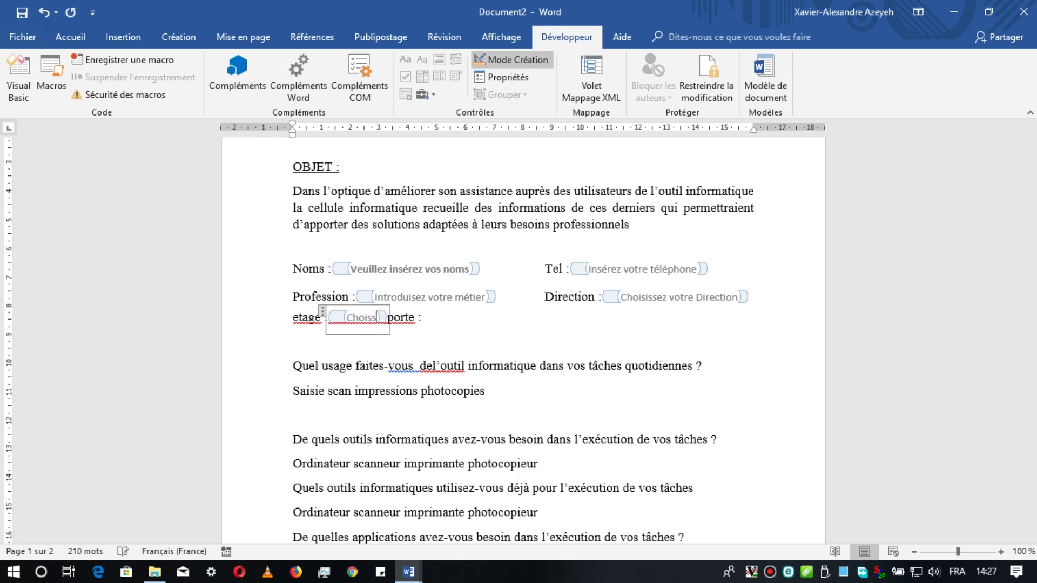
pyautogui.write(' votre é')
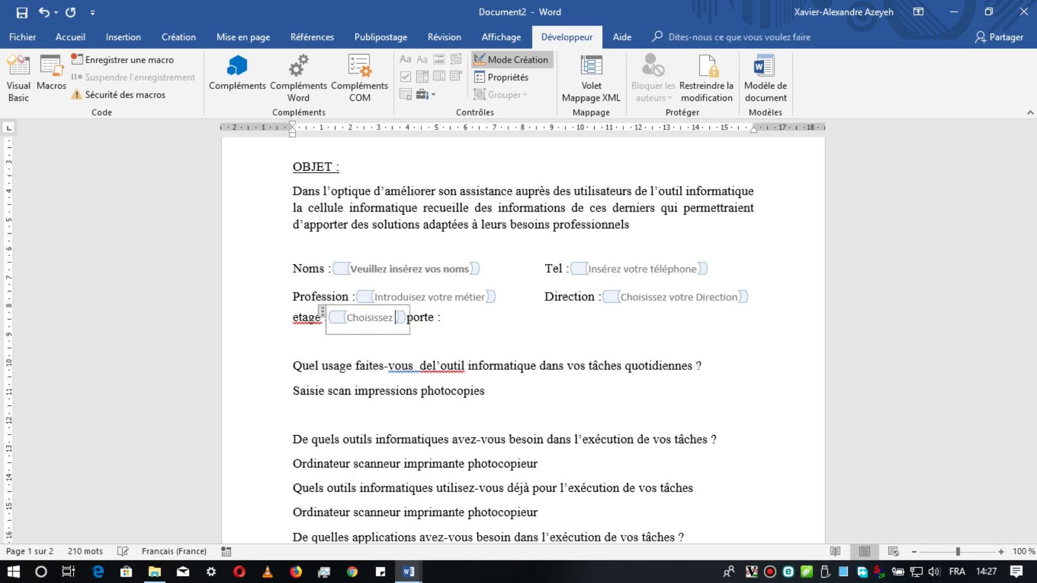
pyautogui.write('tage')
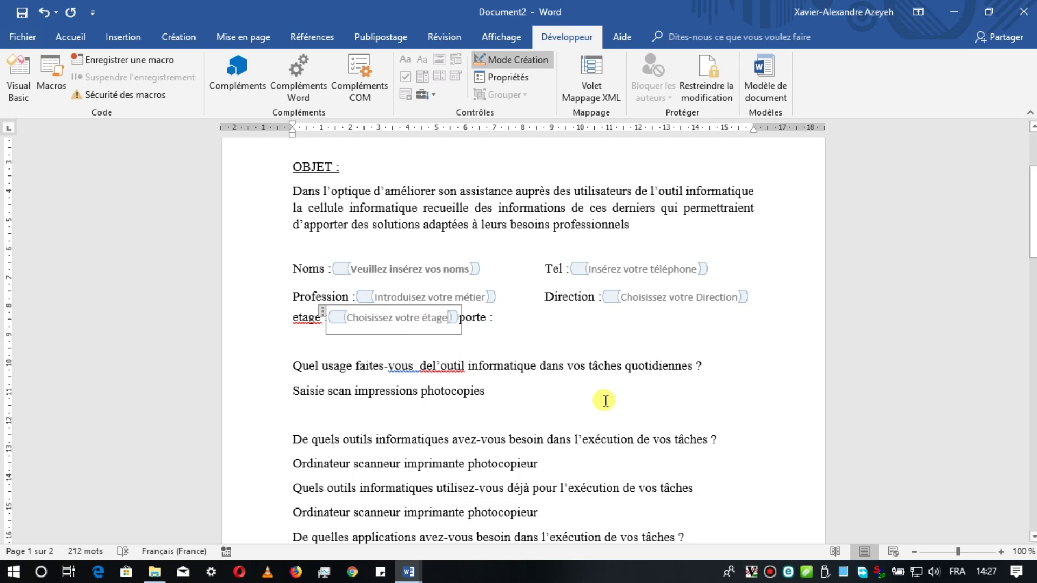
# Step: Insert a combo box content control after "porte :" and open its content control properties
pyautogui.click(497, 316)
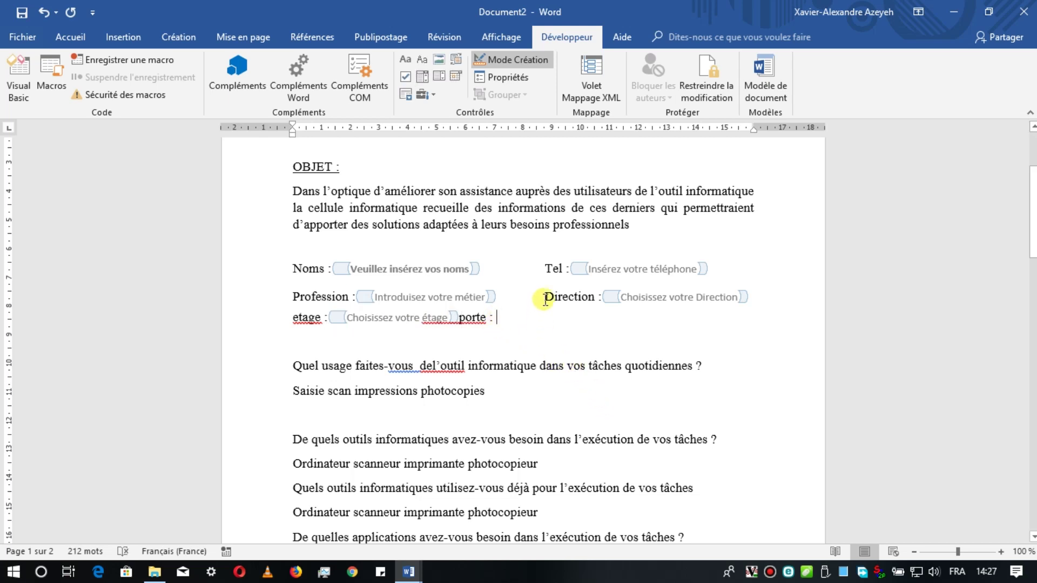
pyautogui.click(424, 77)
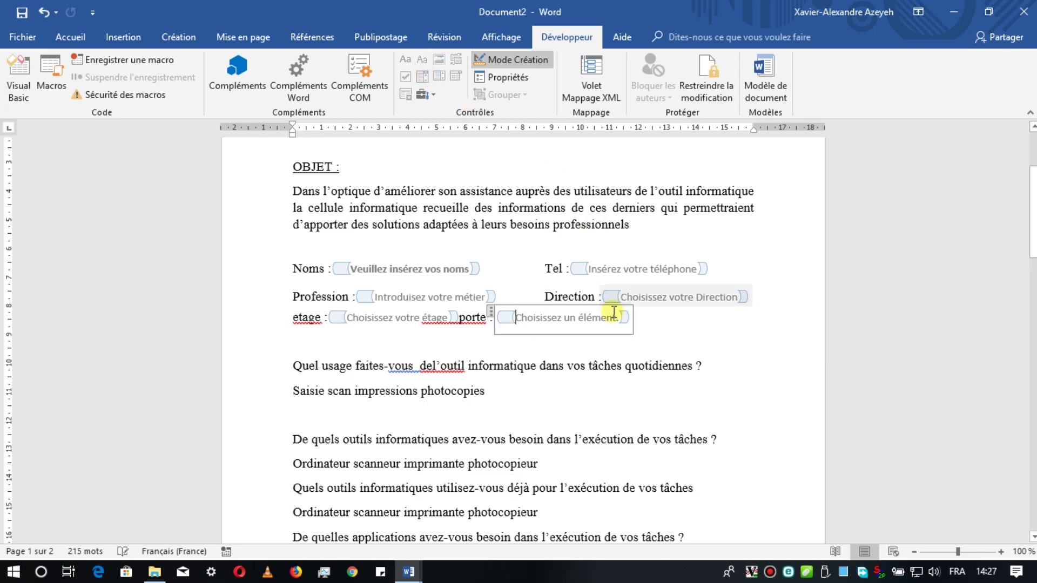
pyautogui.click(513, 77)
pyautogui.moveTo(606, 105); pyautogui.dragTo(853, 149)
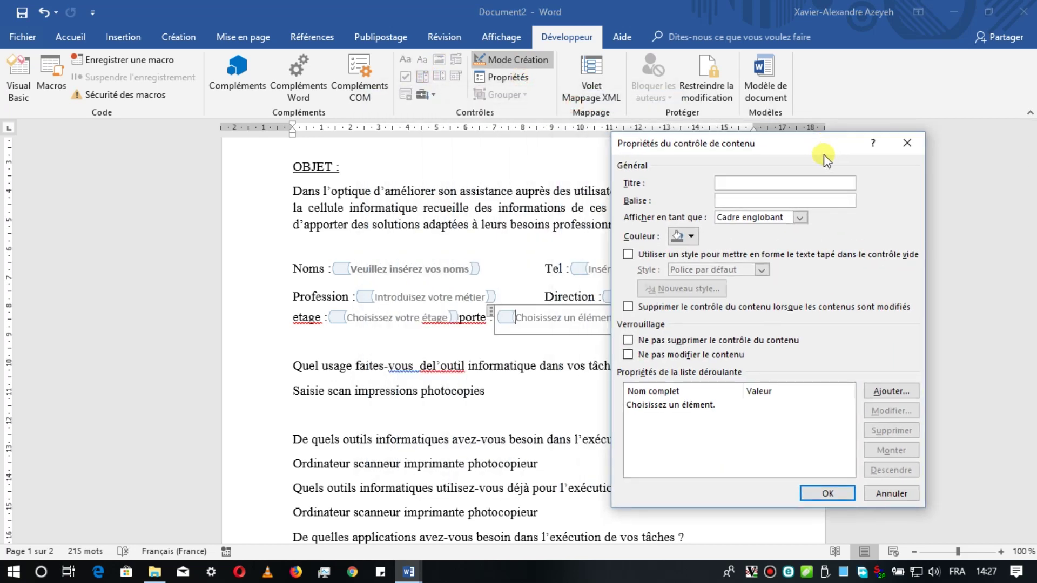
# Step: Add the choices 01, 02 and 03 to the door list, each with a matching value
pyautogui.click(891, 390)
pyautogui.write('01')
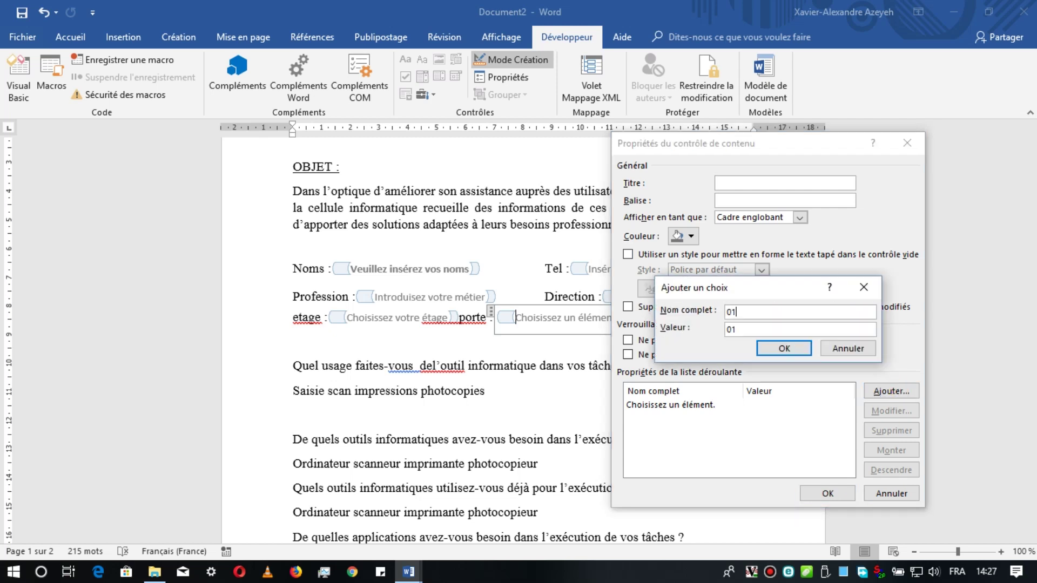
pyautogui.press('Return')
pyautogui.click(891, 390)
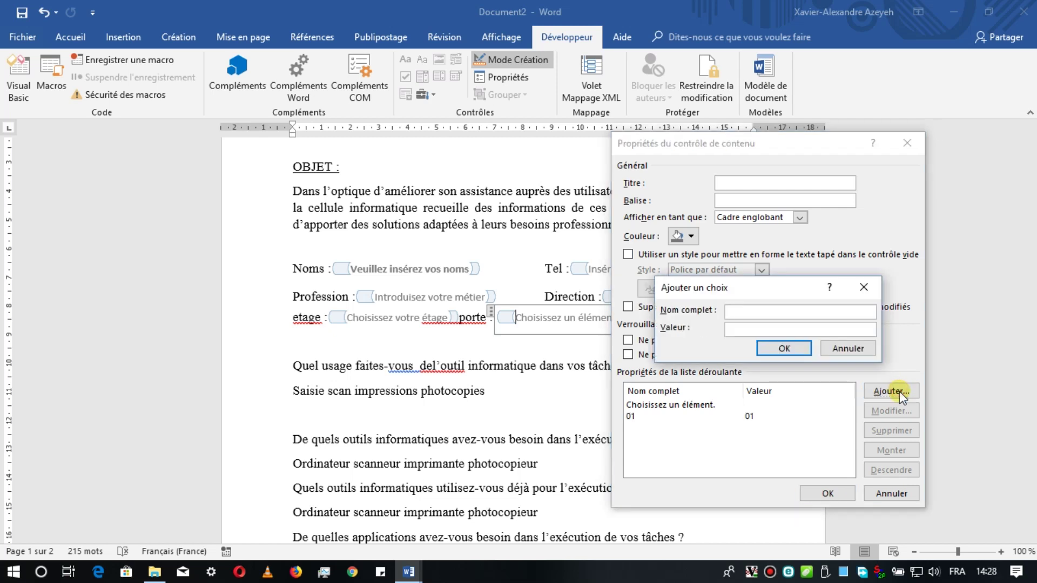
pyautogui.write('02')
pyautogui.press('Return')
pyautogui.click(899, 391)
pyautogui.write('03')
pyautogui.press('Return')
# Step: Add the choices 04, 05 and 06 to the door list, each with a matching value
pyautogui.click(899, 391)
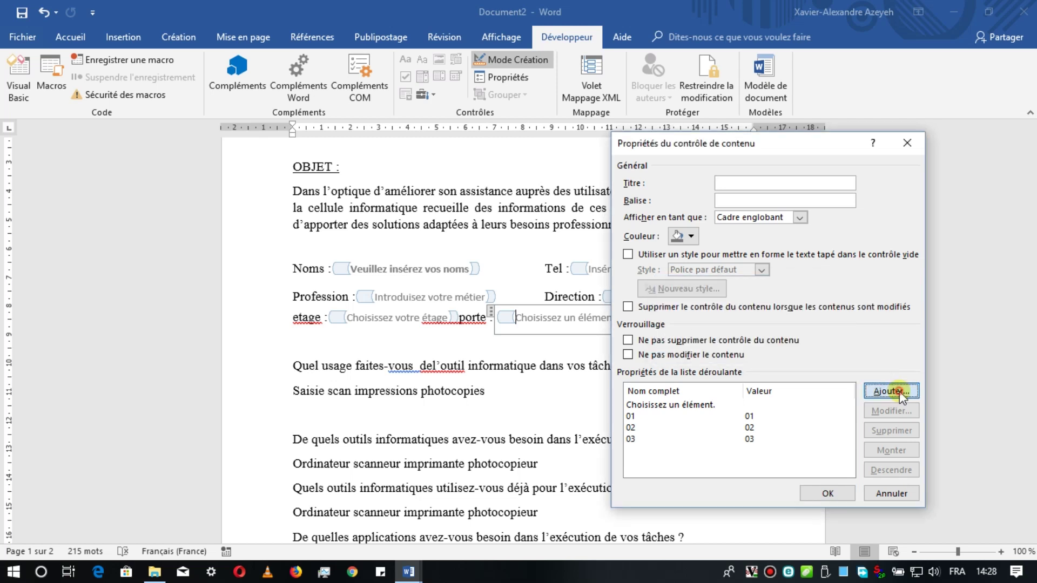
pyautogui.write('04')
pyautogui.press('Return')
pyautogui.click(899, 391)
pyautogui.write('05')
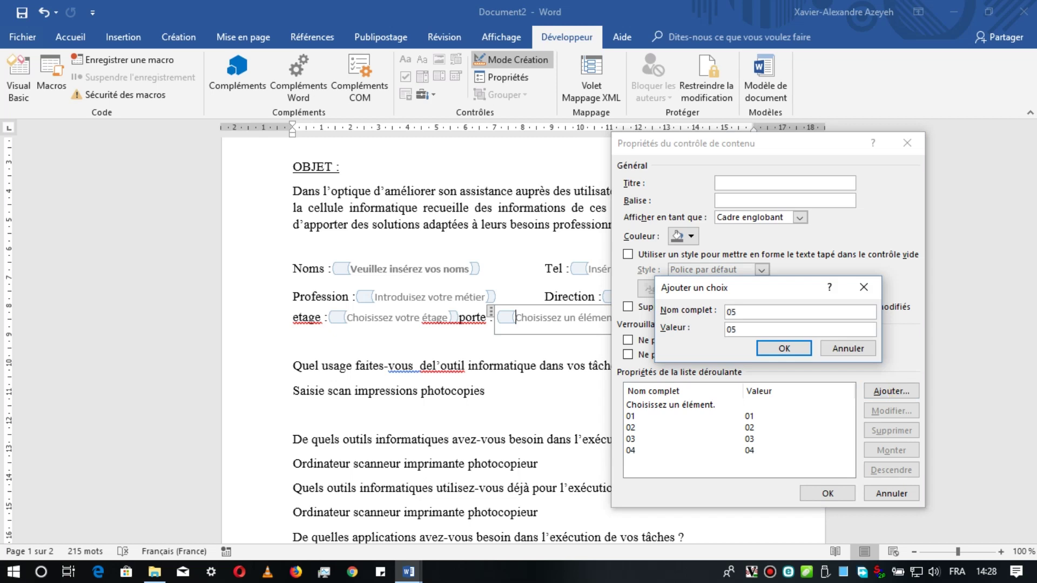
pyautogui.press('Return')
pyautogui.click(899, 391)
pyautogui.write('06')
pyautogui.press('Return')
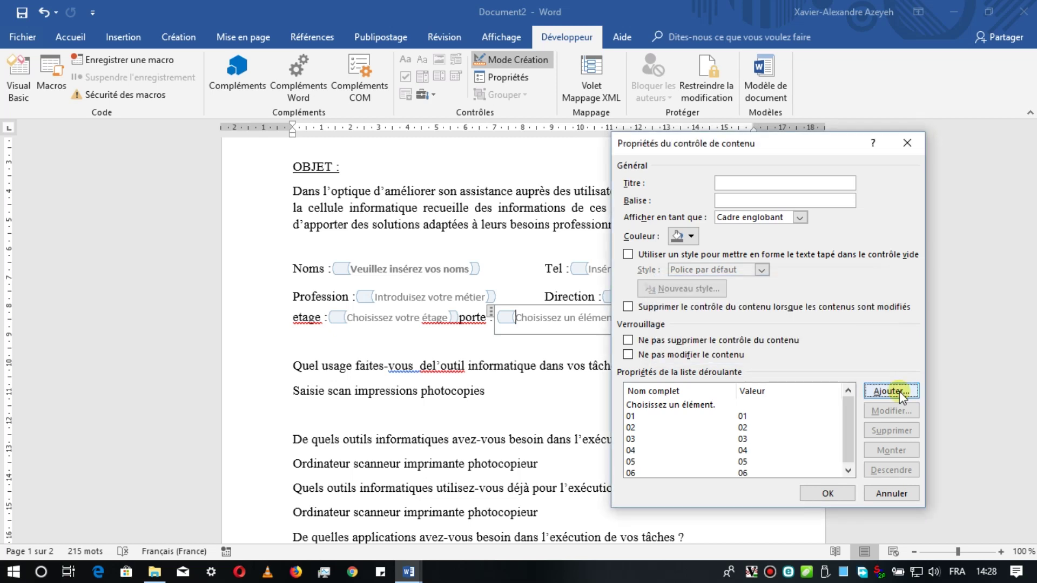
# Step: Add the choices 07, 08 and 09 to the door list with matching values, and apply the control's properties
pyautogui.click(899, 391)
pyautogui.write('07')
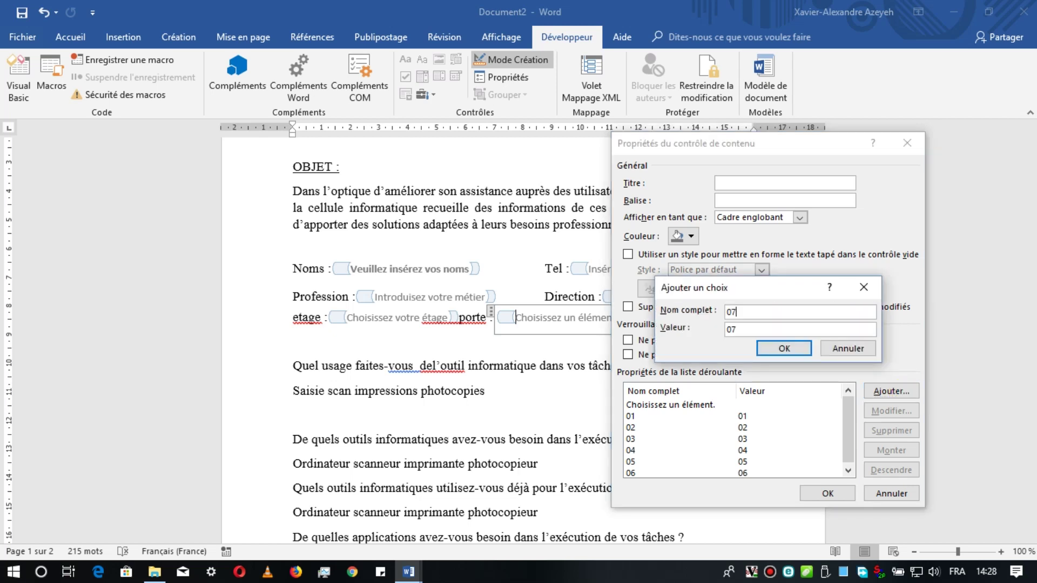
pyautogui.press('Return')
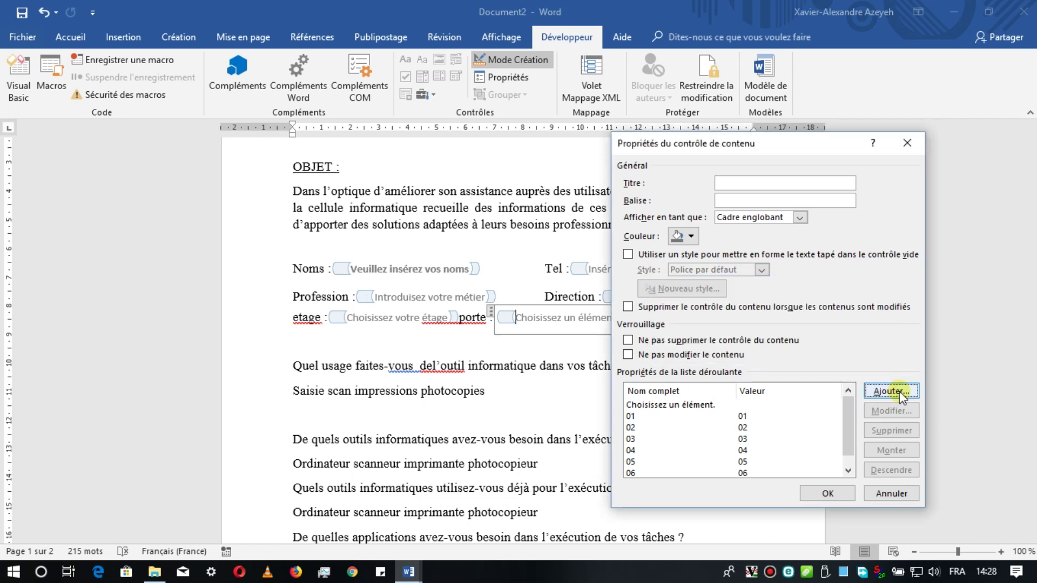
pyautogui.click(899, 391)
pyautogui.write('08')
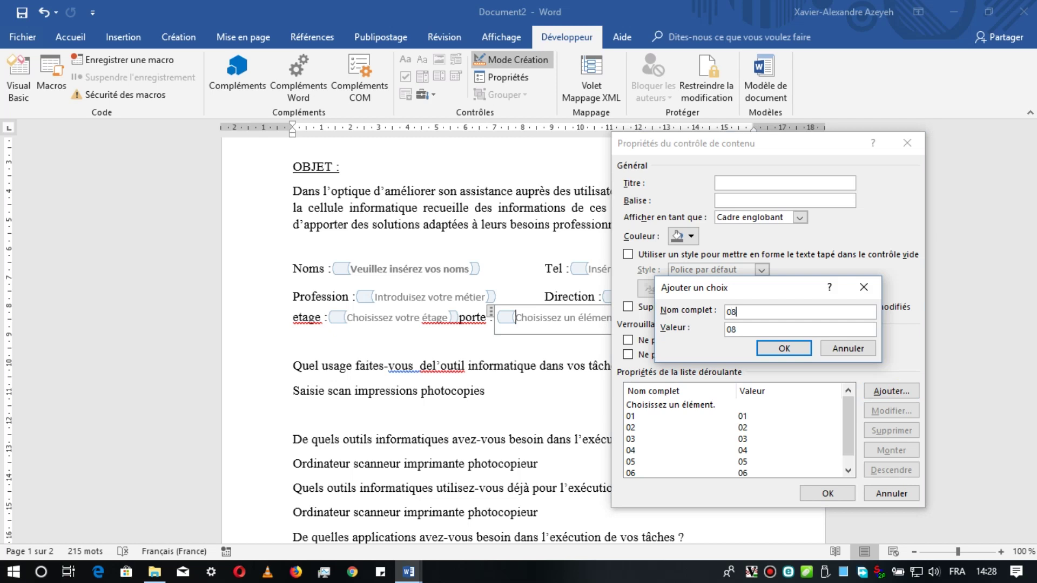
pyautogui.press('Return')
pyautogui.click(899, 391)
pyautogui.write('09')
pyautogui.click(772, 348)
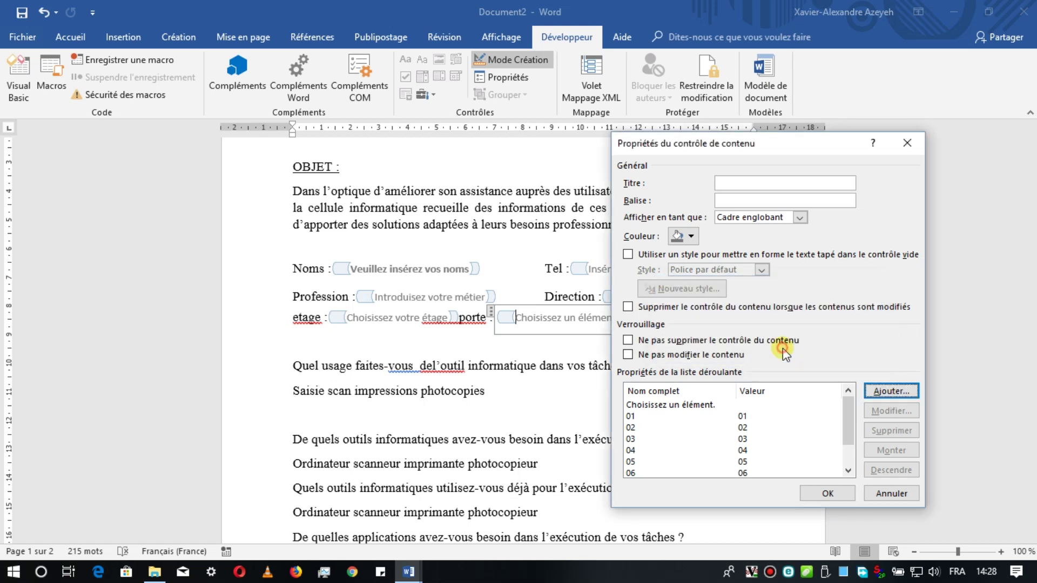
pyautogui.click(847, 493)
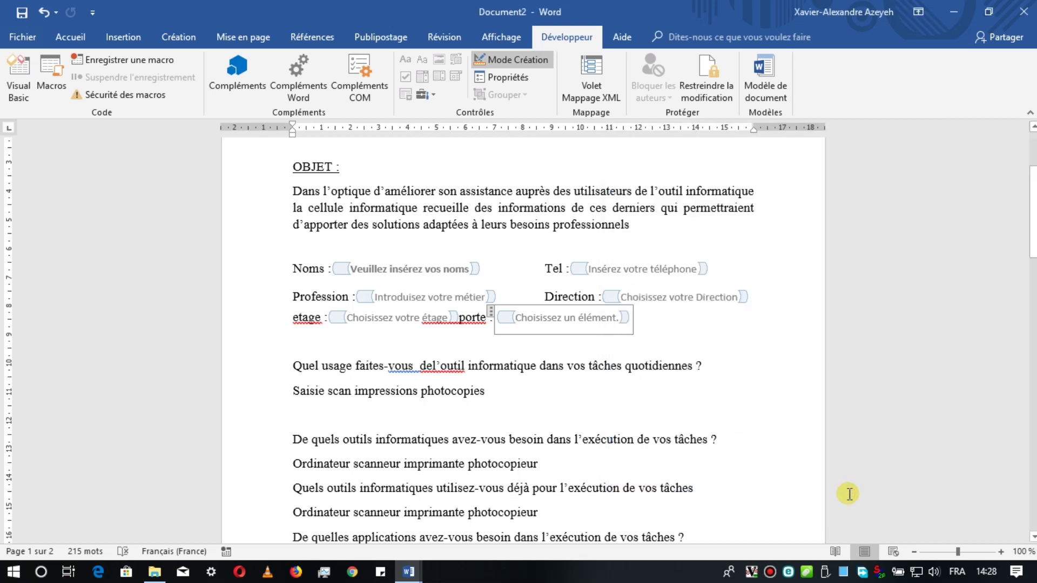
# Step: Replace the placeholder text of the content control after "porte :" with "Choisissez le numéro de porte"
pyautogui.click(507, 316)
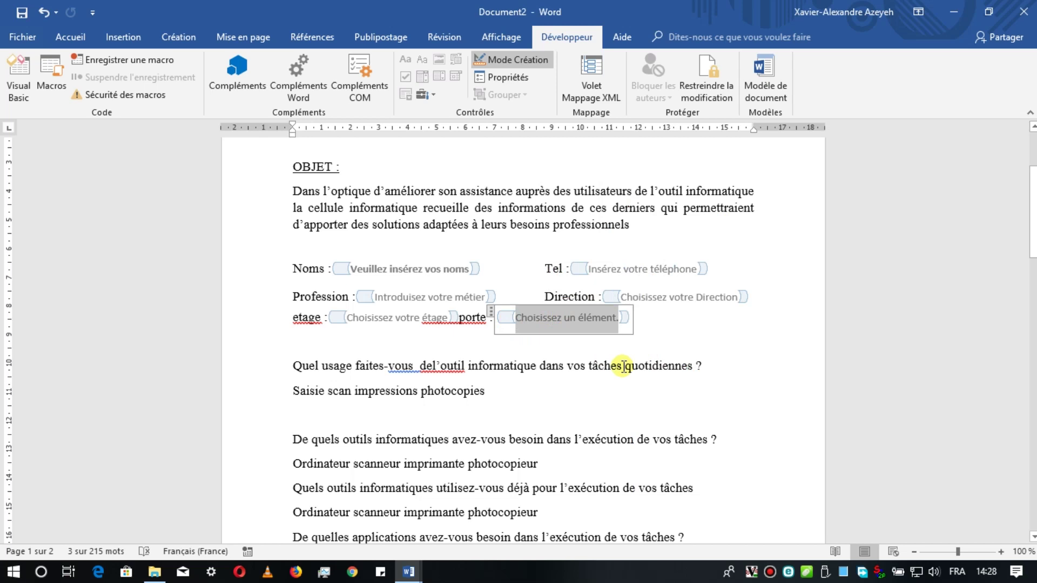
pyautogui.write('C')
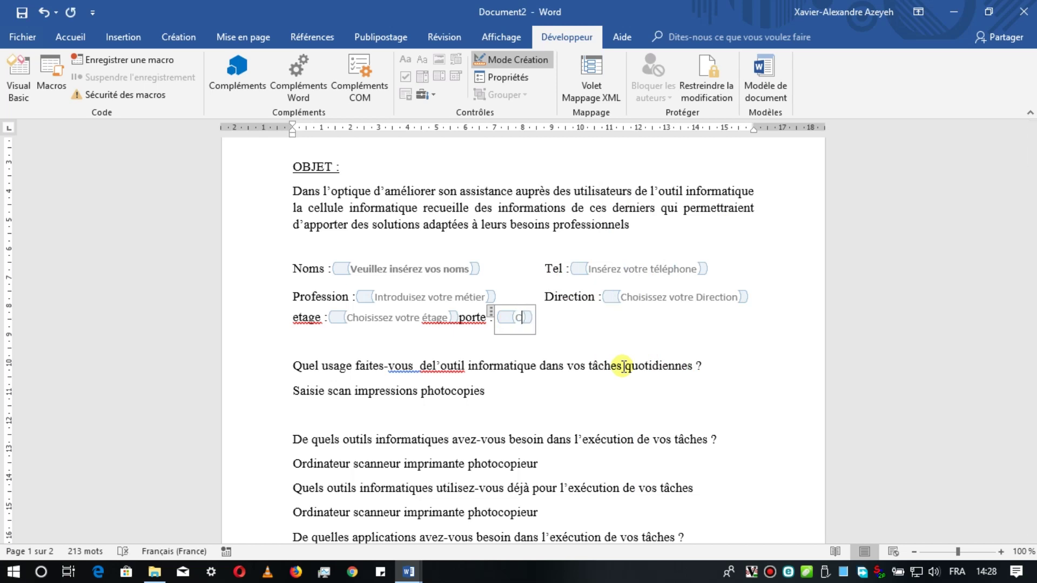
pyautogui.write('hois')
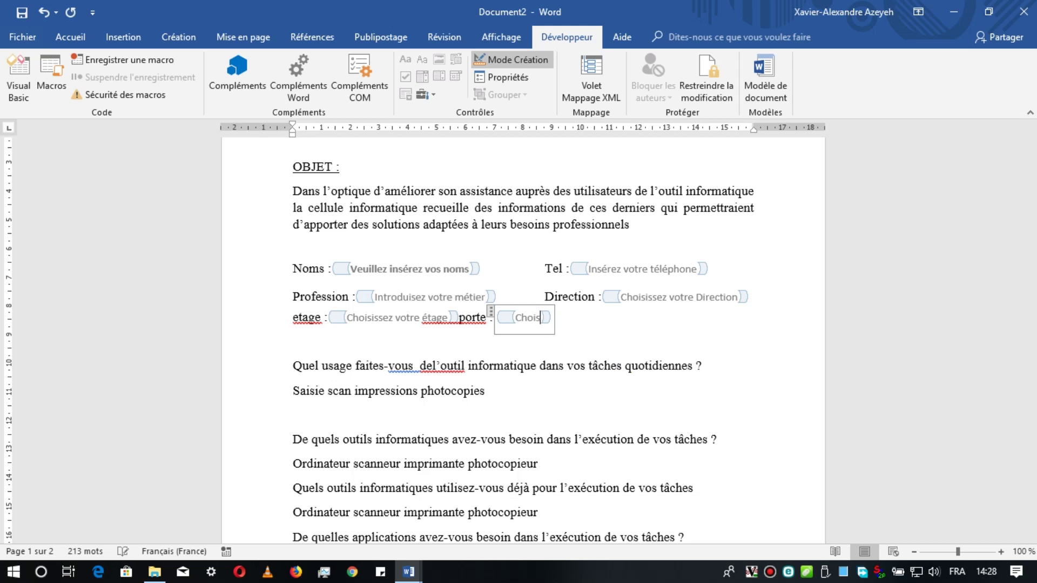
pyautogui.write('issez le ')
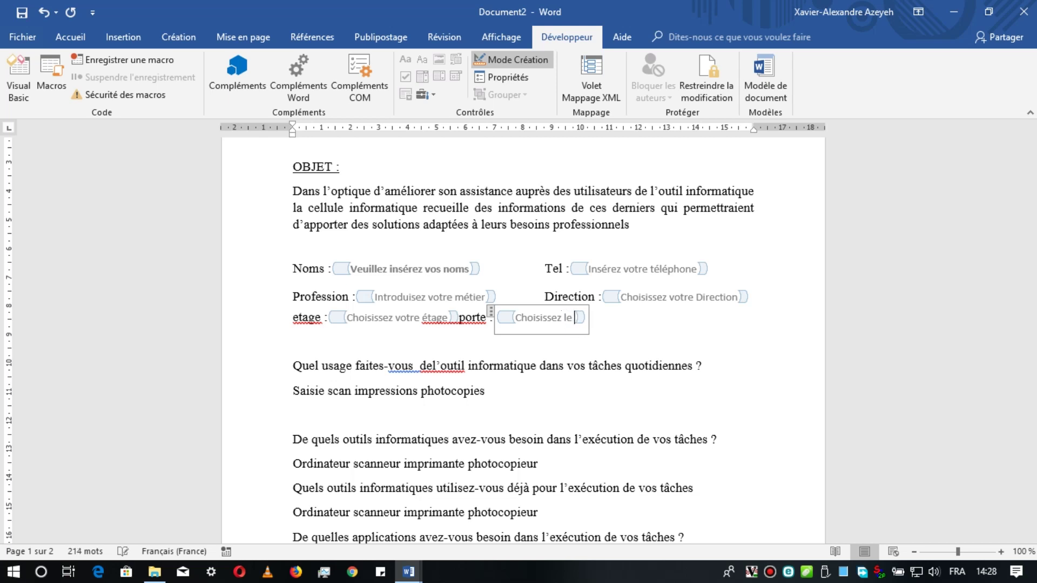
pyautogui.write('numéro d')
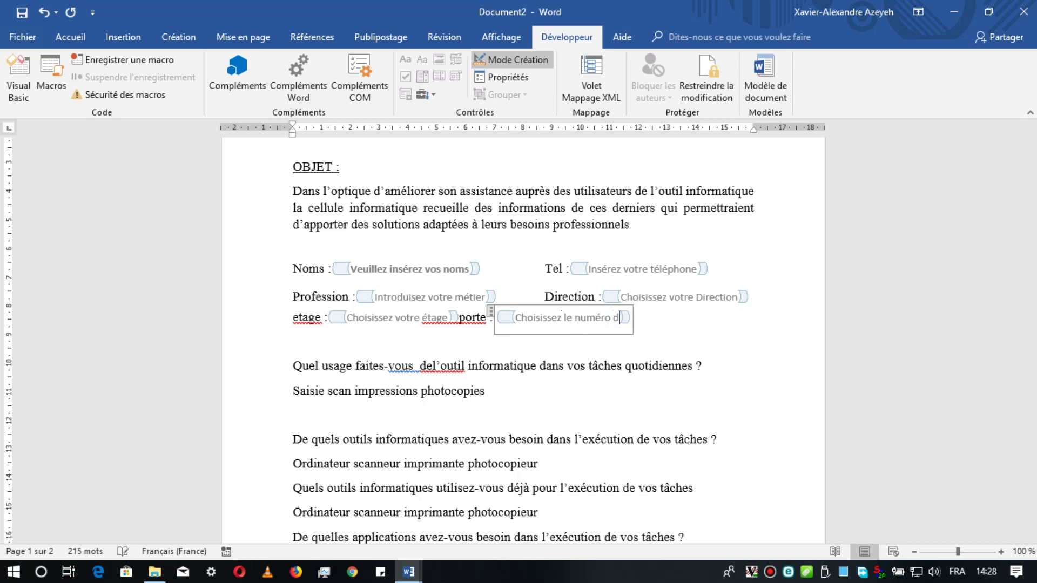
pyautogui.write('e porte')
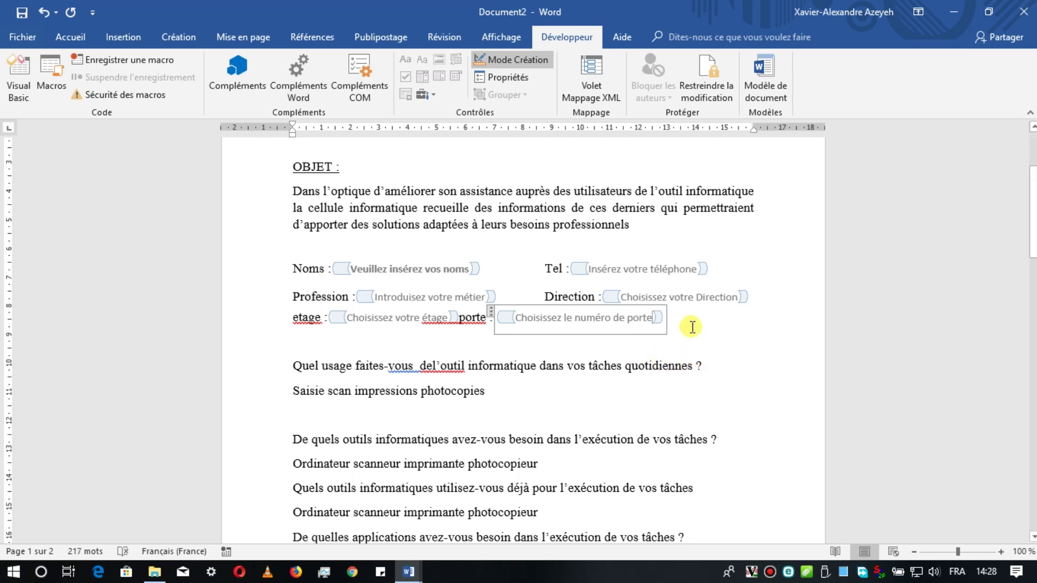
# Step: Align the "porte :" label with "Direction :" above using tabs, and capitalise it as "Porte"
pyautogui.click(459, 318)
pyautogui.press('Tab')
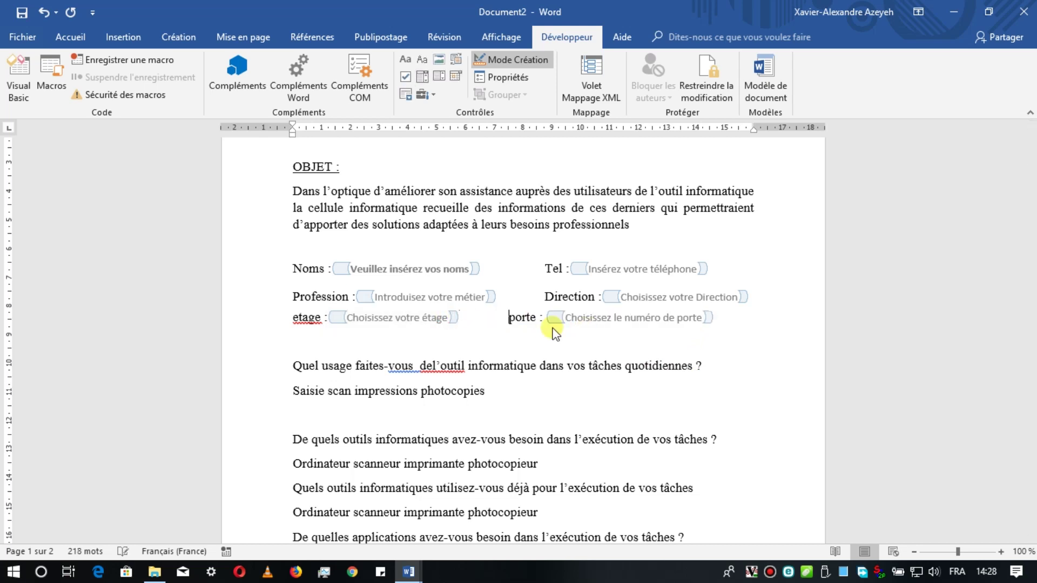
pyautogui.press('Tab')
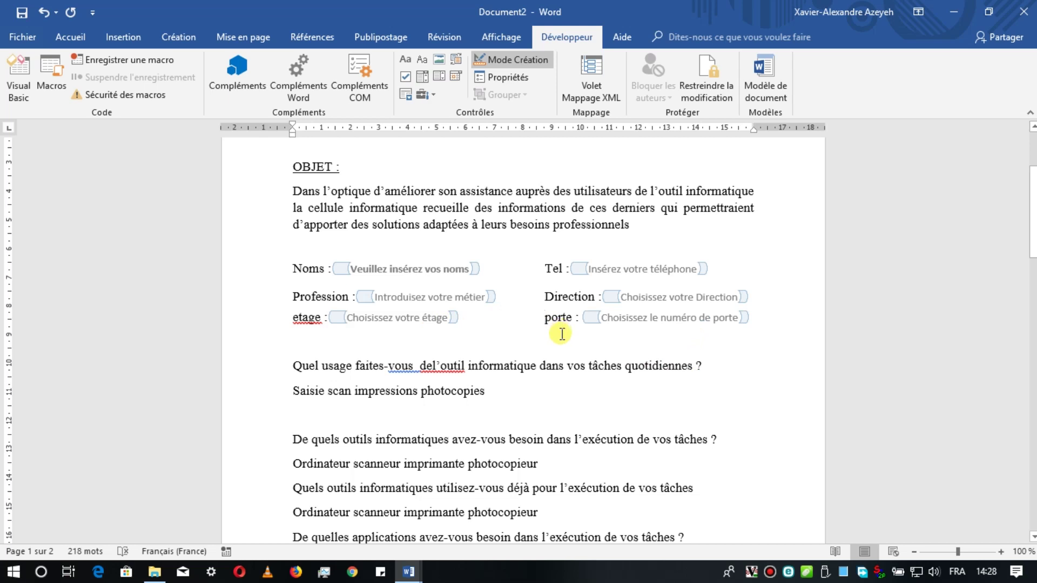
pyautogui.press('Delete')
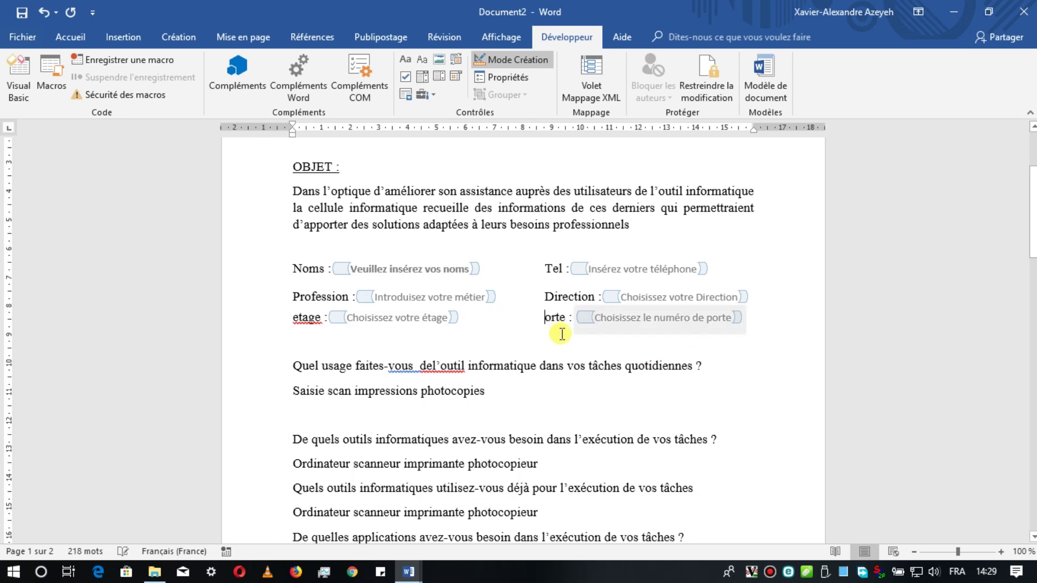
pyautogui.write('P')
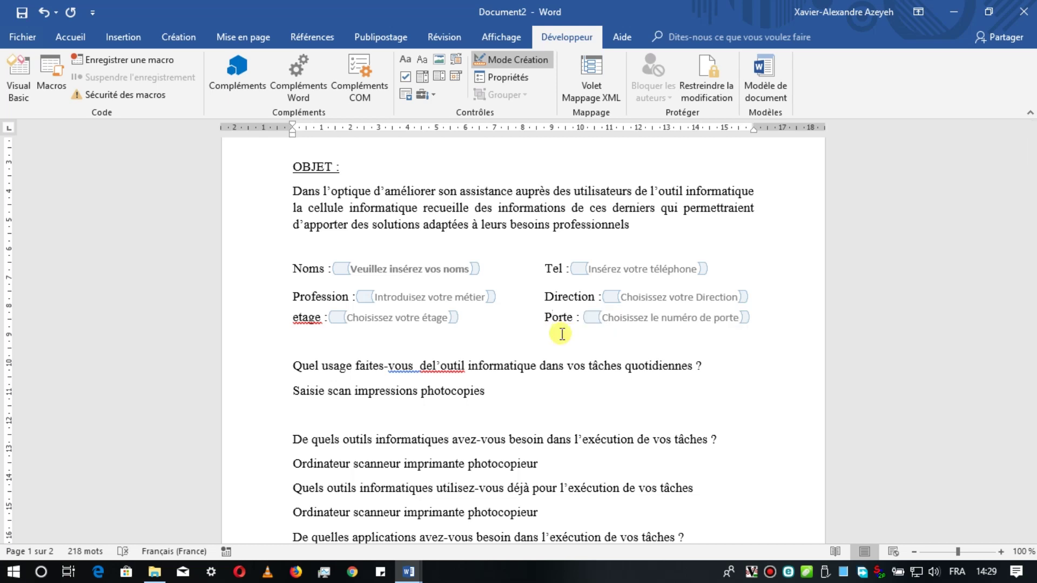
# Step: Capitalise the first letter of the "etage :" label
pyautogui.press('Home')
pyautogui.hotkey('shift', 'Right')
pyautogui.write('E')
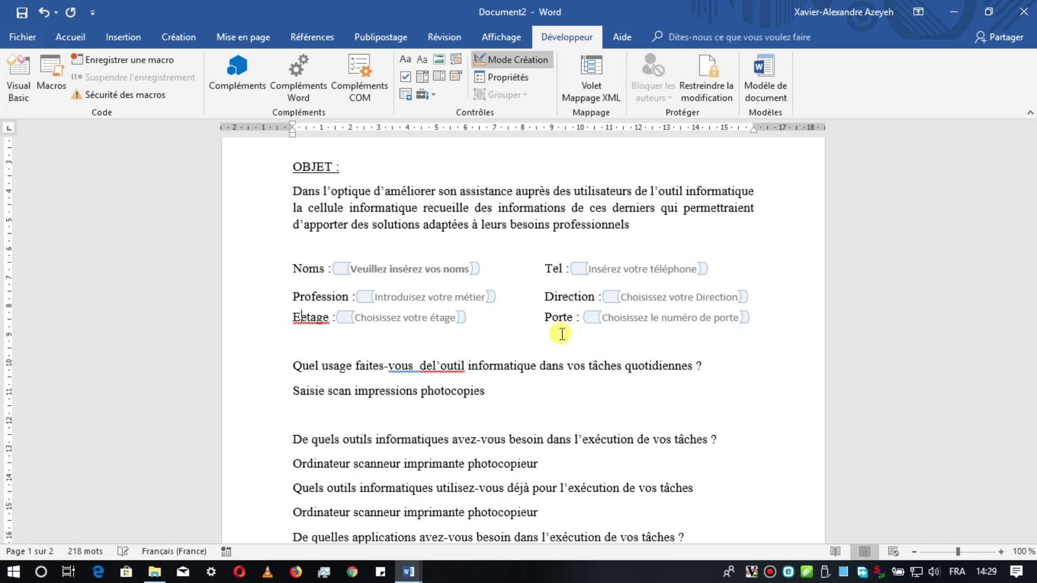